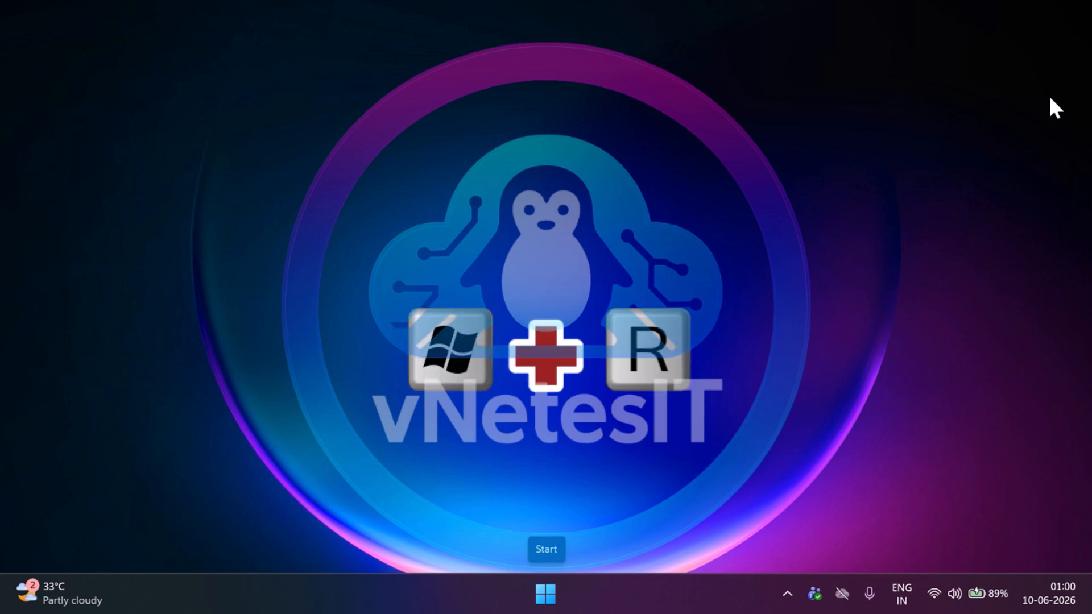
Step: Open Disk Management by running diskmgmt.msc and maximize its window
key(super+r)
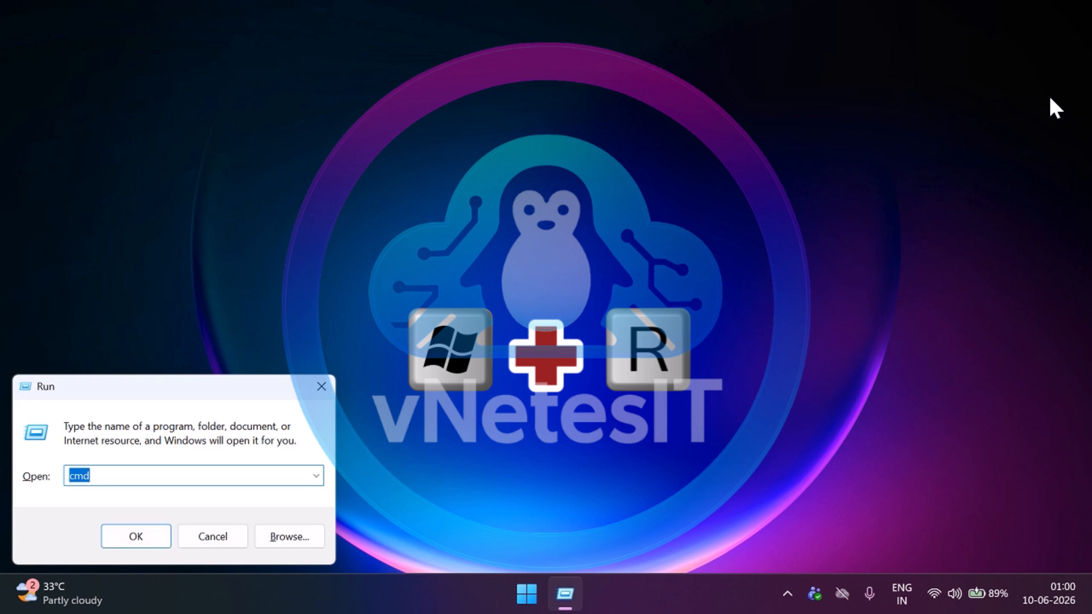
text(di)
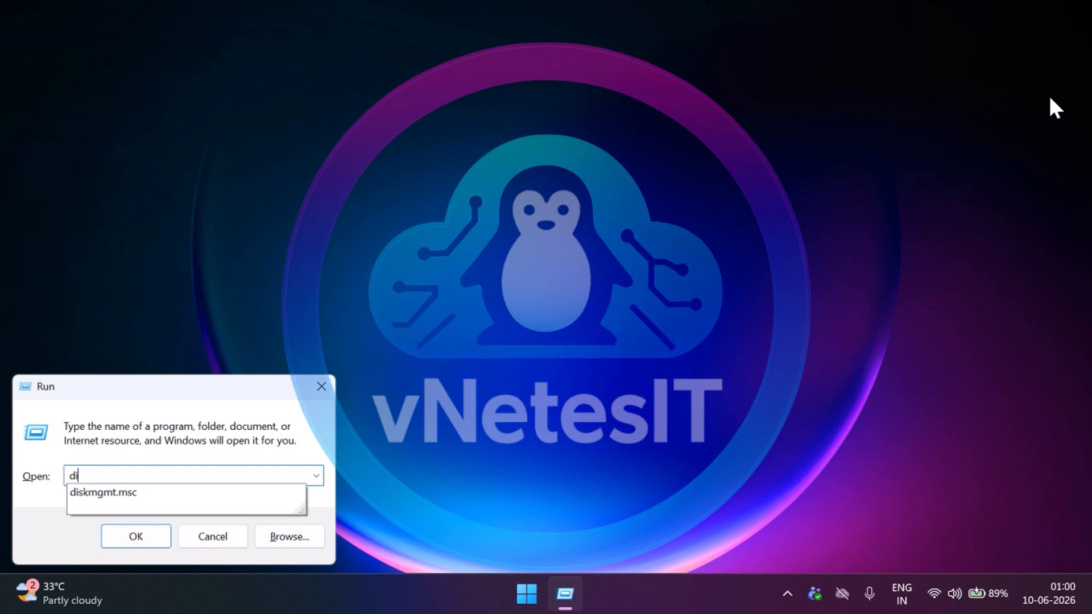
text(skmgmt.m)
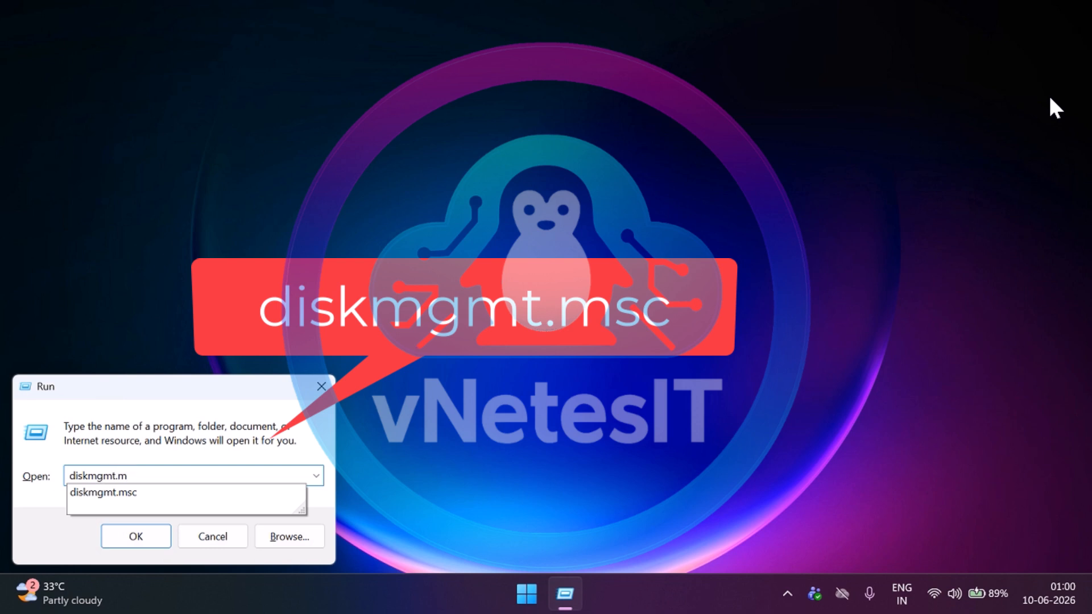
text(sc)
key(Return)
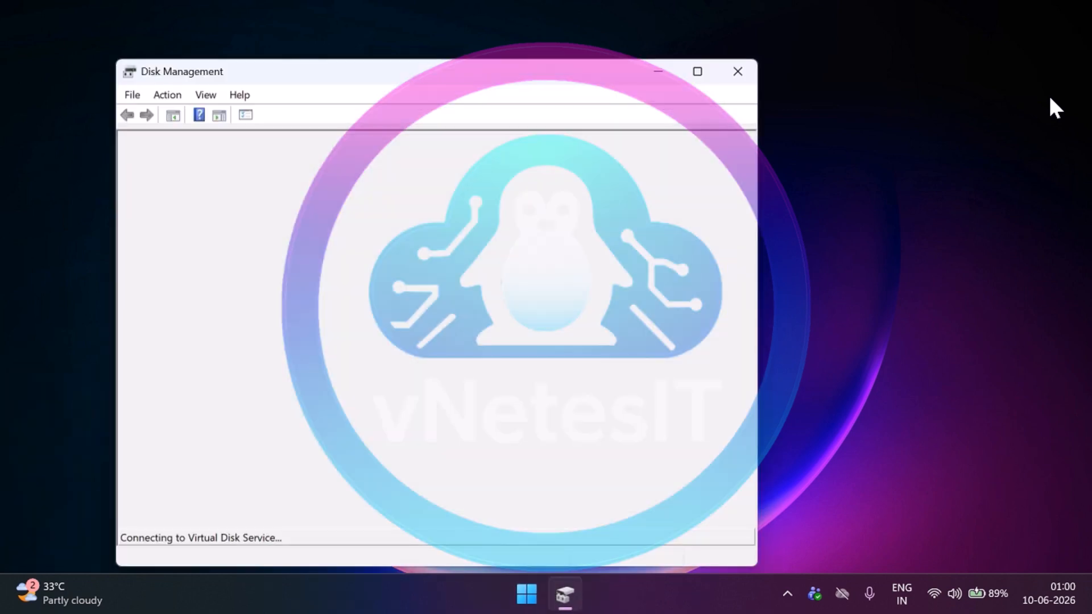
click(695, 71)
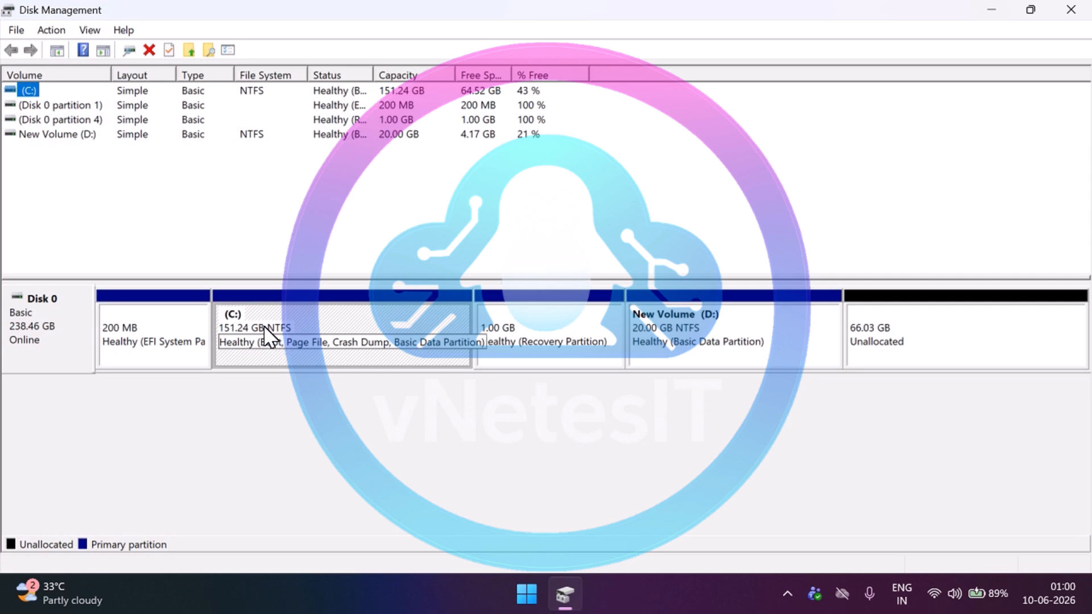
Step: Explore the New Volume (D:) partition in File Explorer, check its free space, and return to Disk Management
right_click(724, 351)
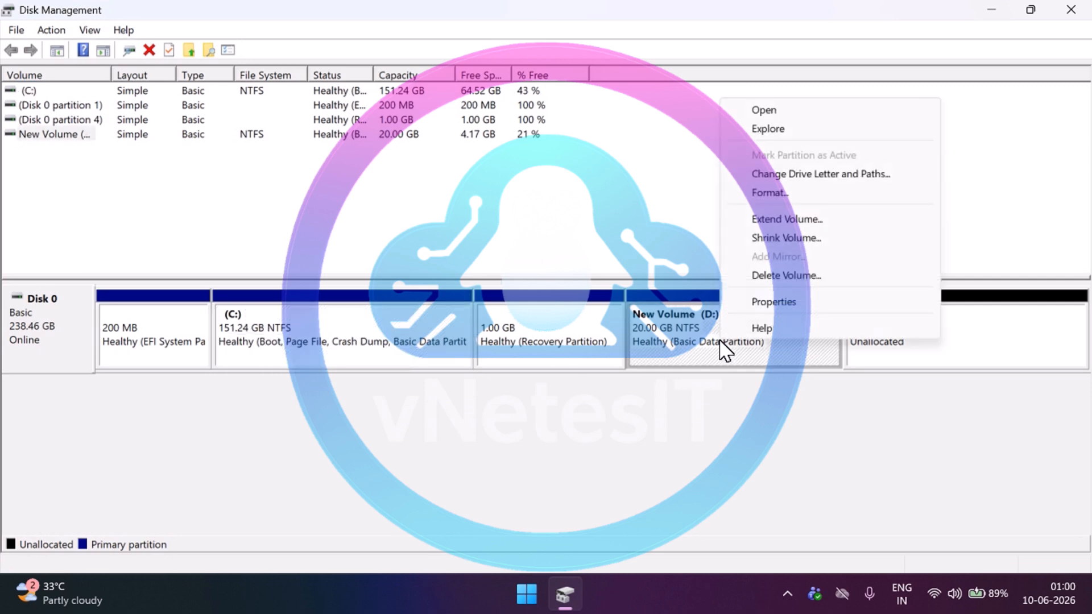
click(771, 129)
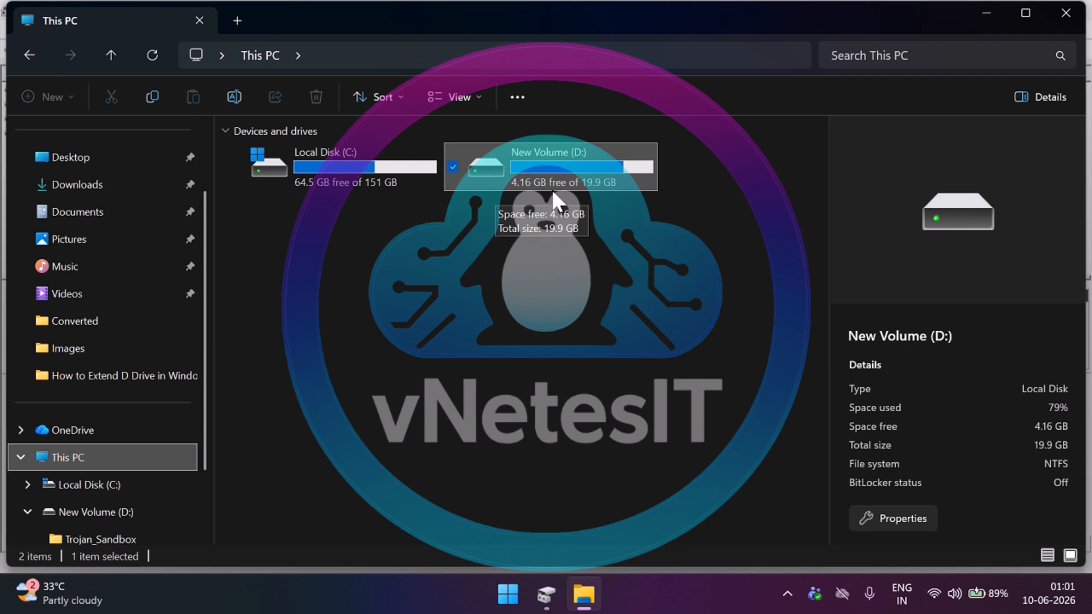
key(alt+Tab)
key(alt+Tab)
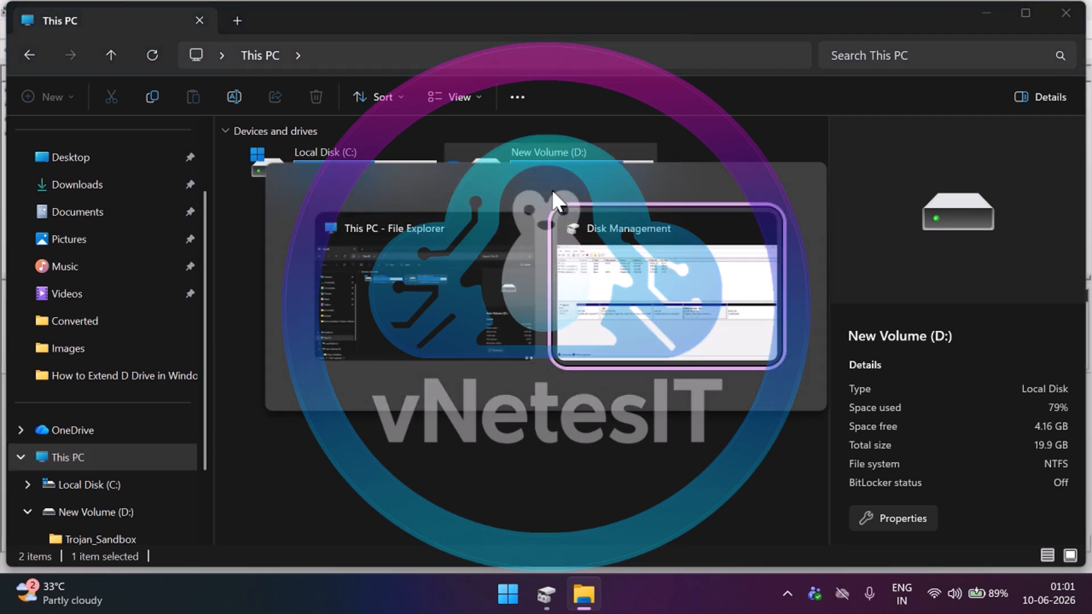
key(alt+Tab)
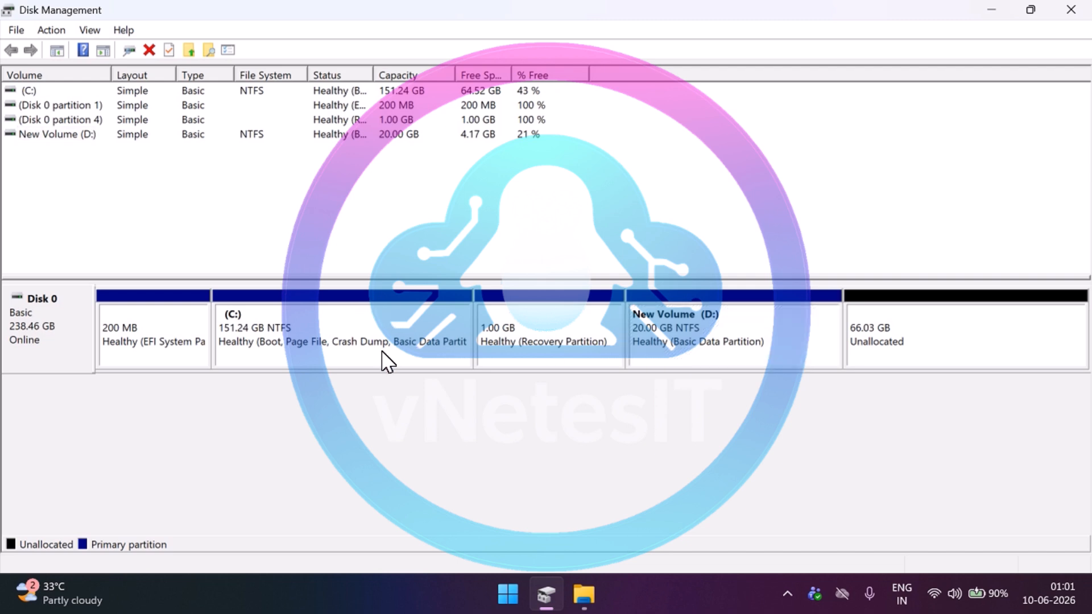
Step: Compare whether Extend Volume is available for the C: partition and for the New Volume (D:) partition
click(348, 332)
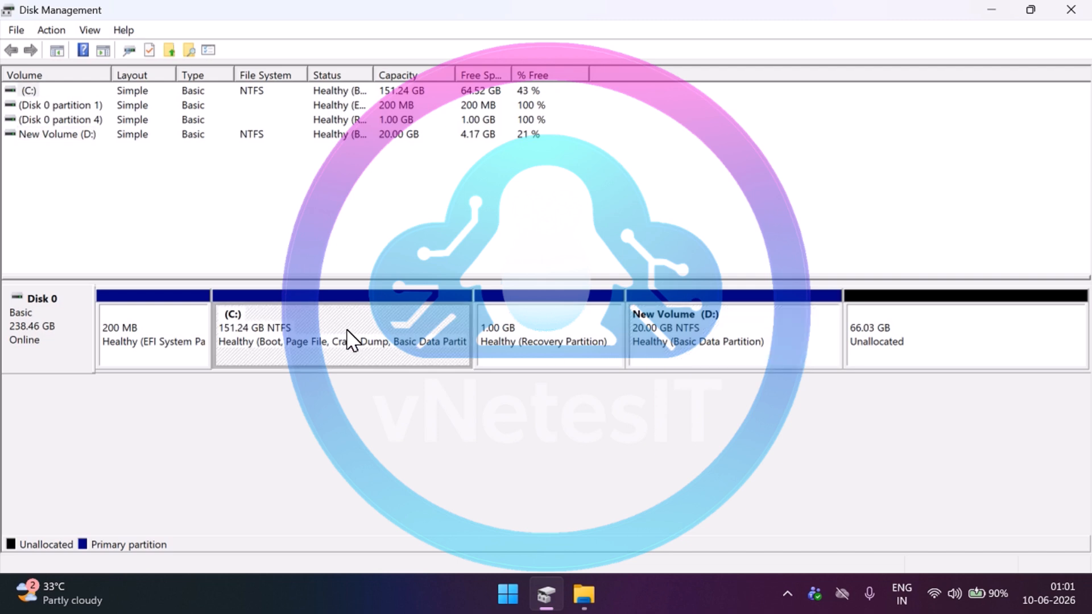
right_click(351, 342)
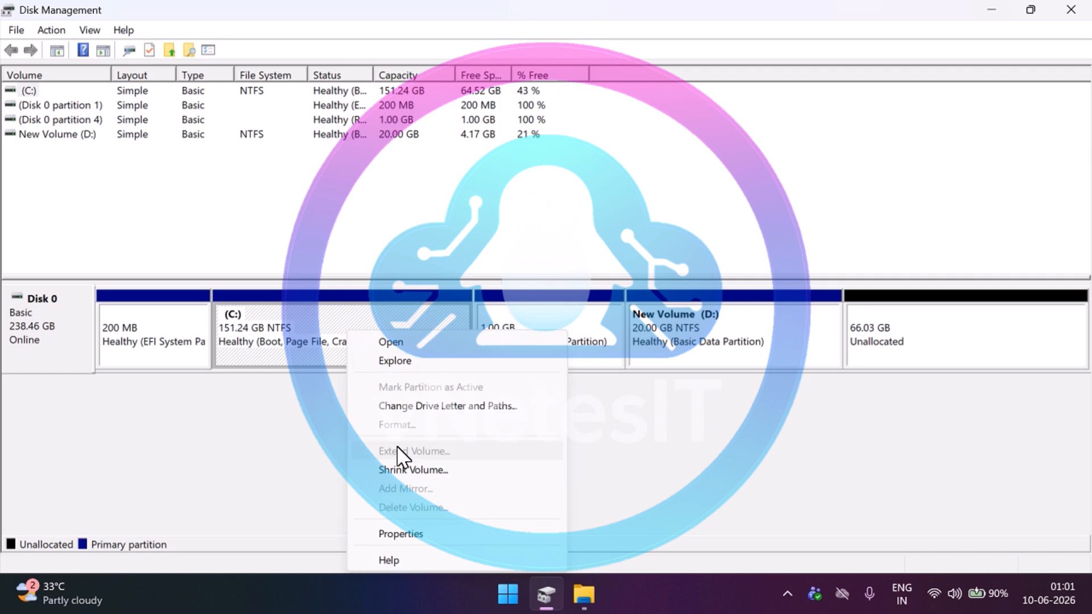
click(725, 337)
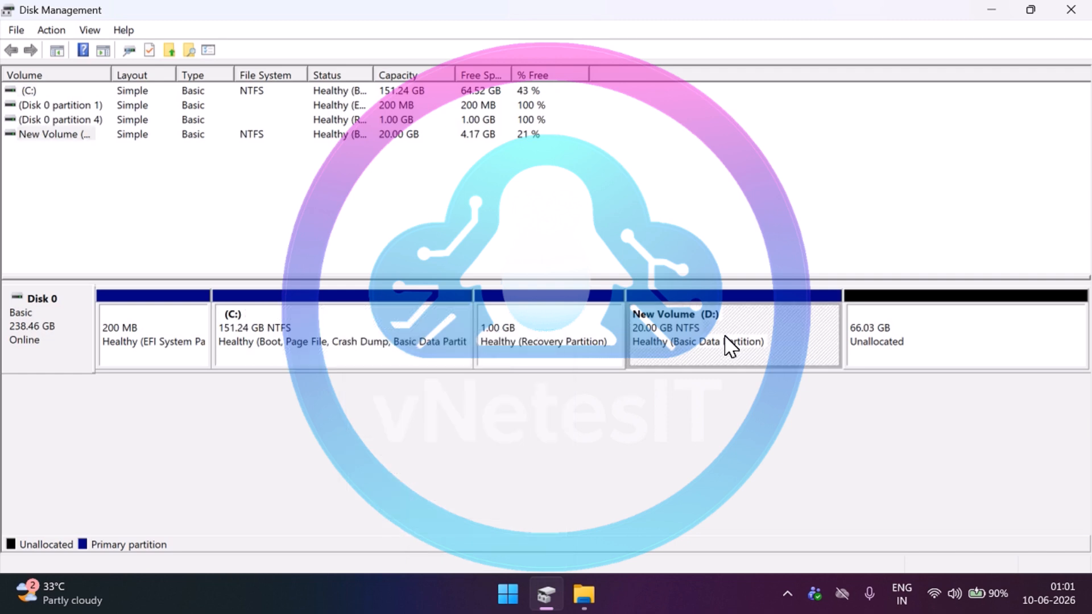
right_click(725, 337)
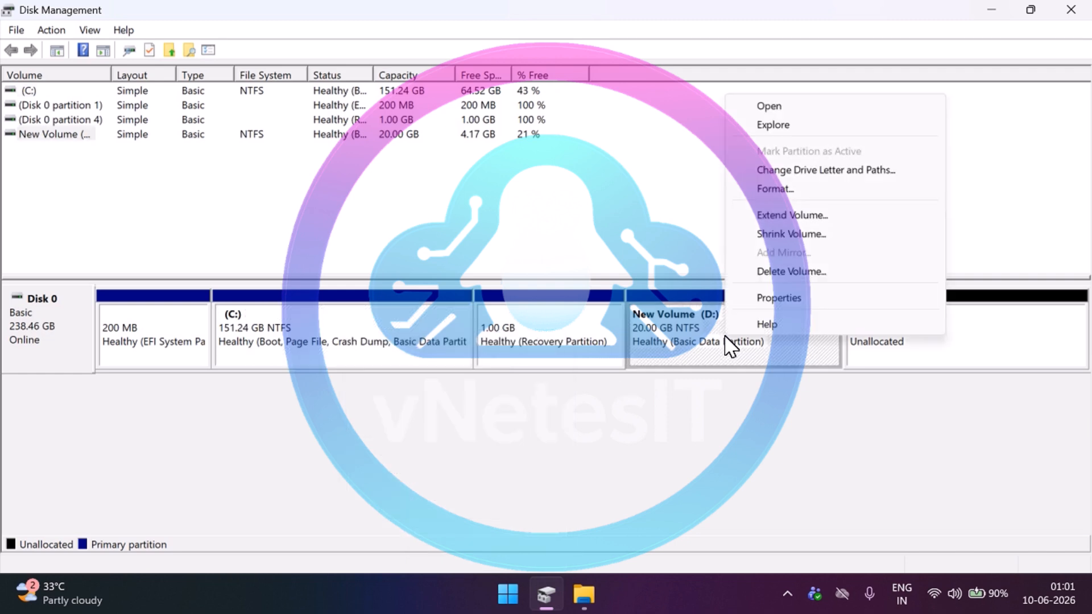
click(412, 344)
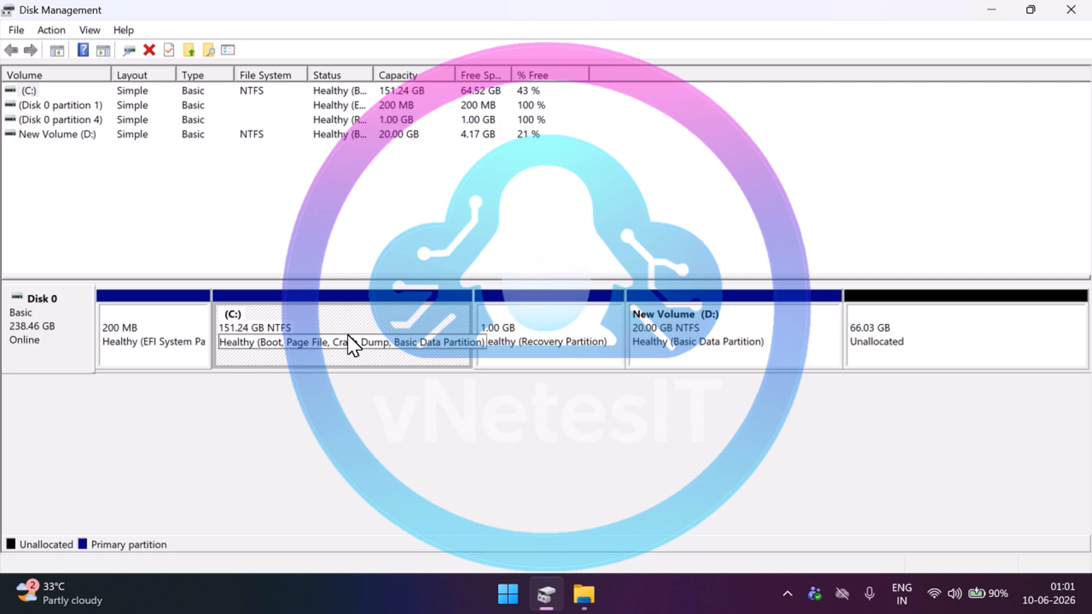
Step: Open Command Prompt as administrator and check the Windows RE status with reagentc /info
key(super)
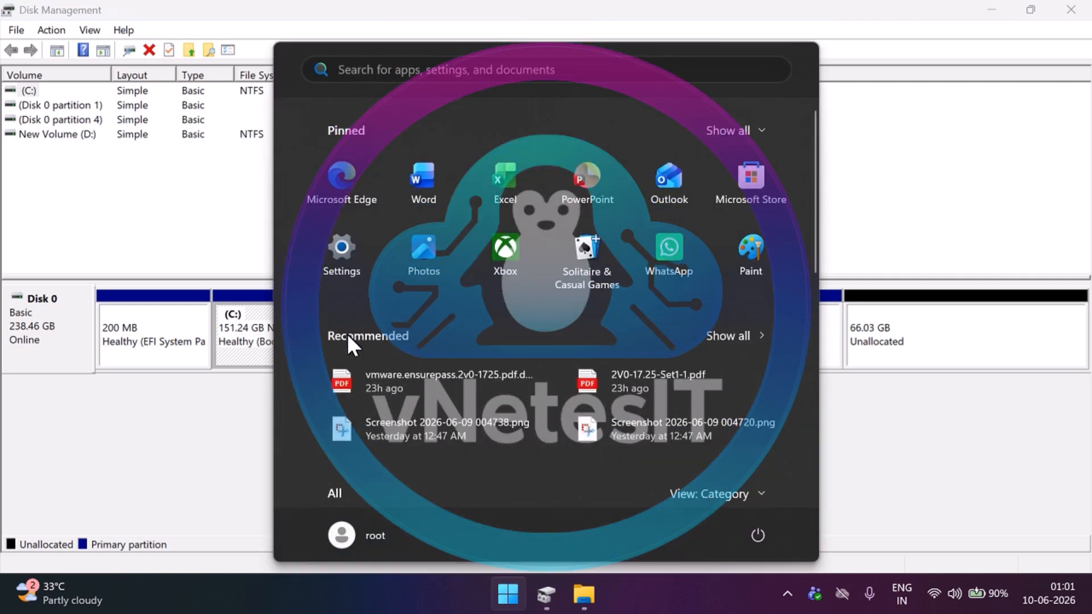
text(cmd)
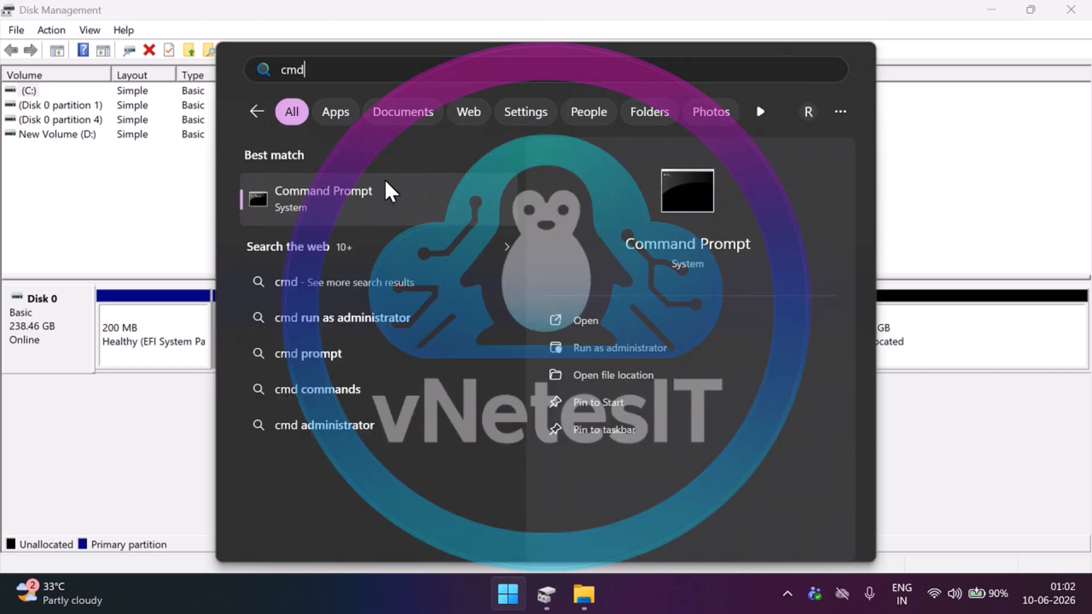
click(640, 346)
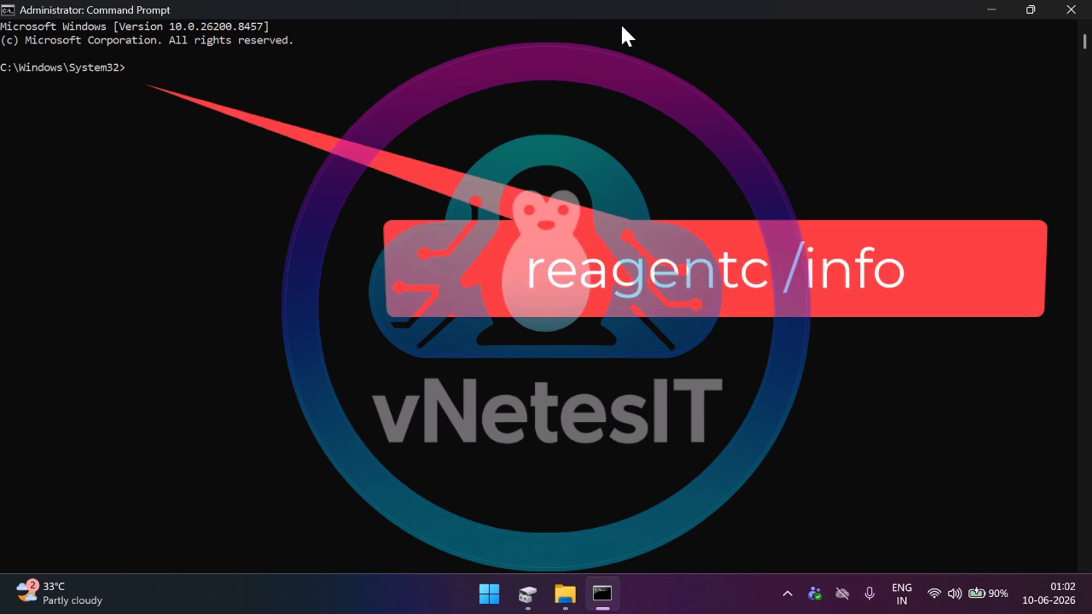
text(reagentc /info)
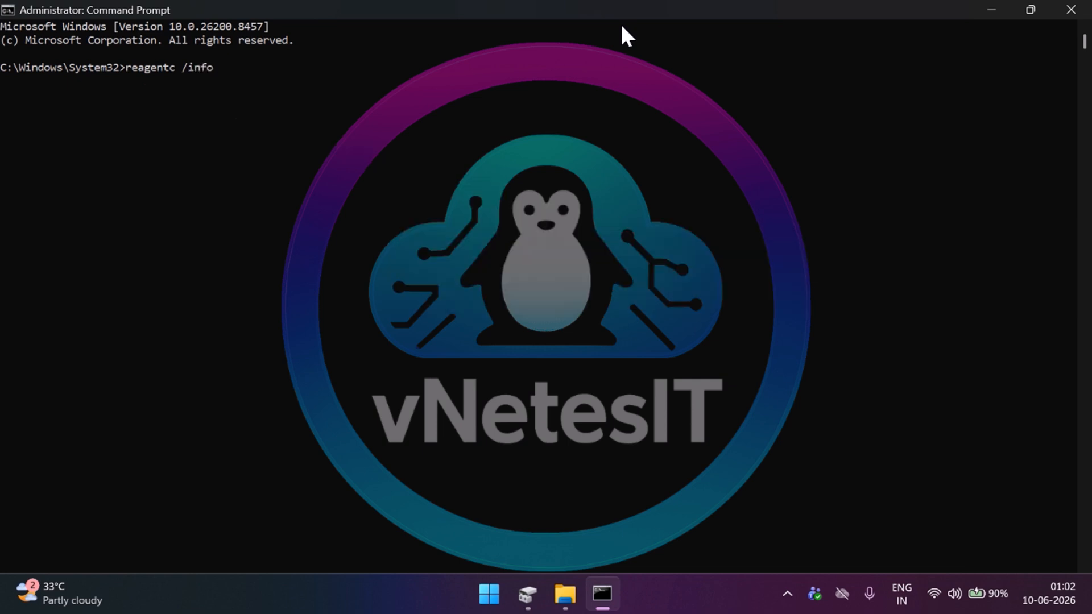
key(Return)
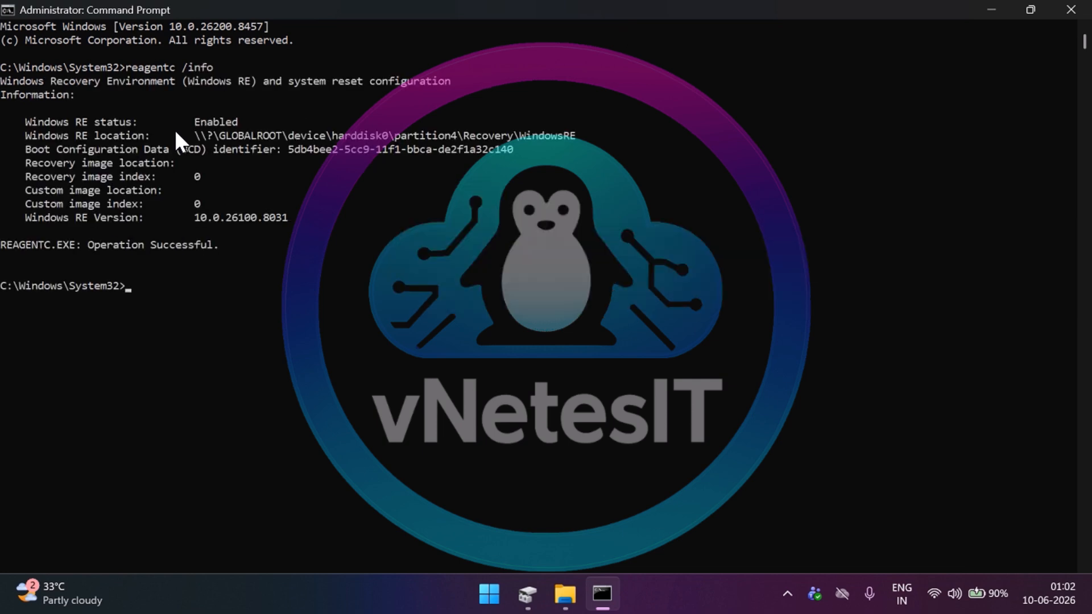
drag(189, 125, 231, 125)
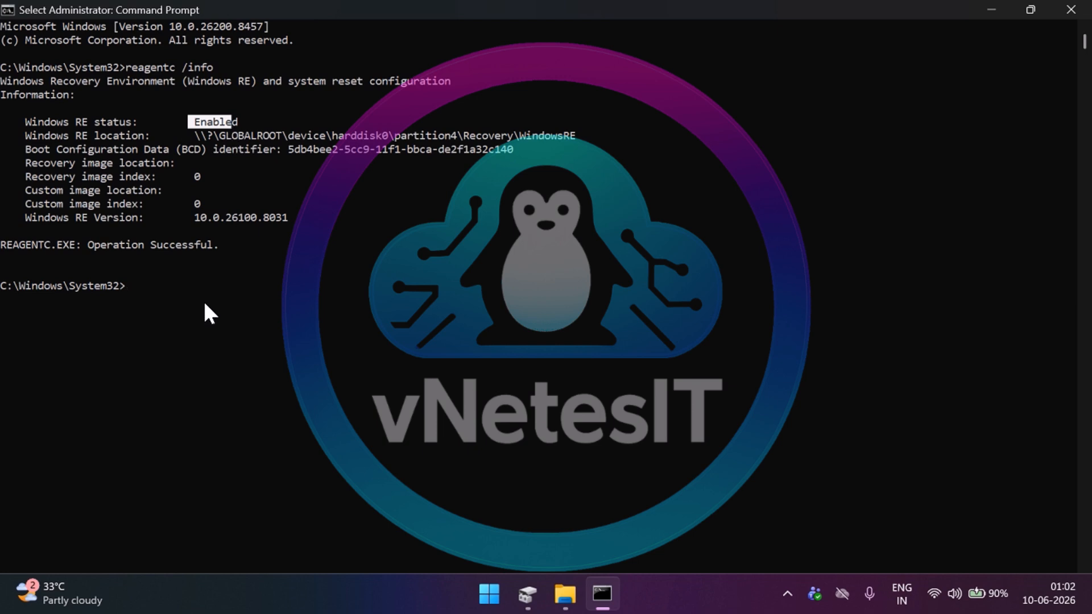
Step: Disable Windows RE with reagentc /disable and recheck its status with reagentc /info
text(reagentc /)
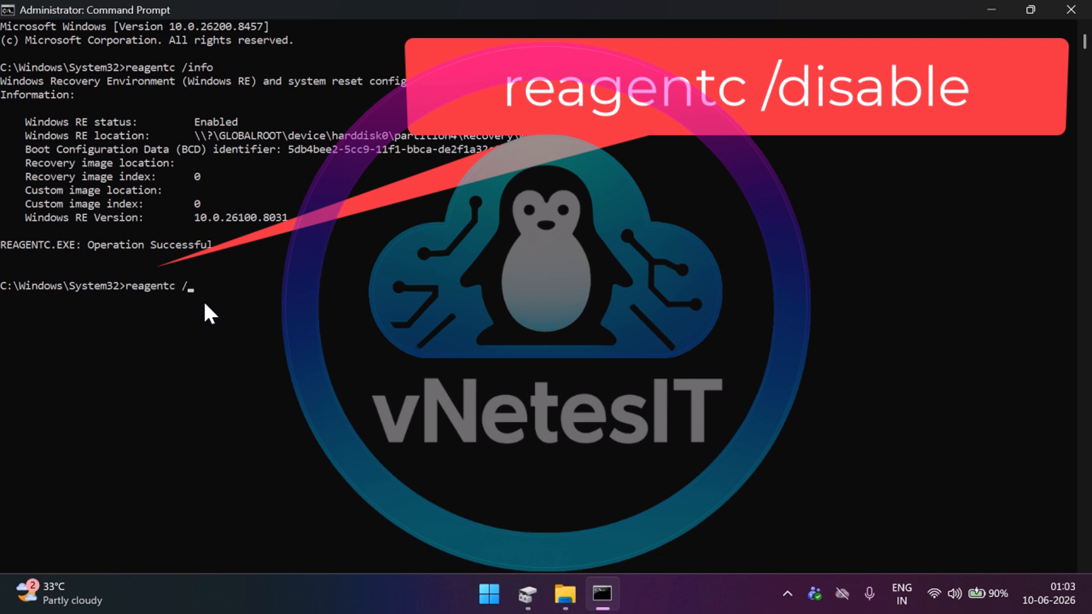
text(disable)
key(Return)
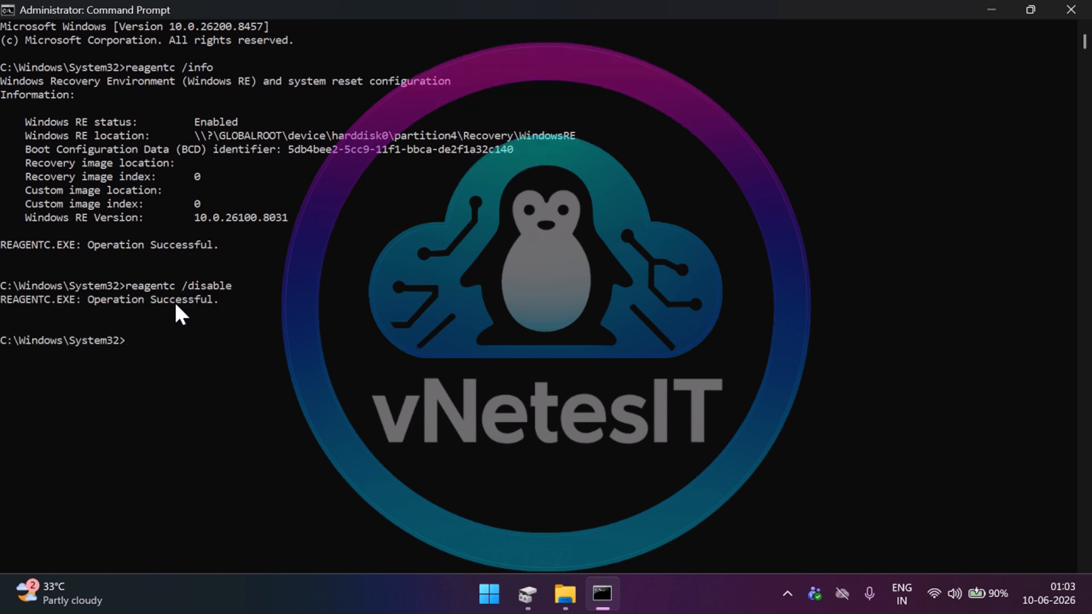
key(Up)
key(Up)
key(Return)
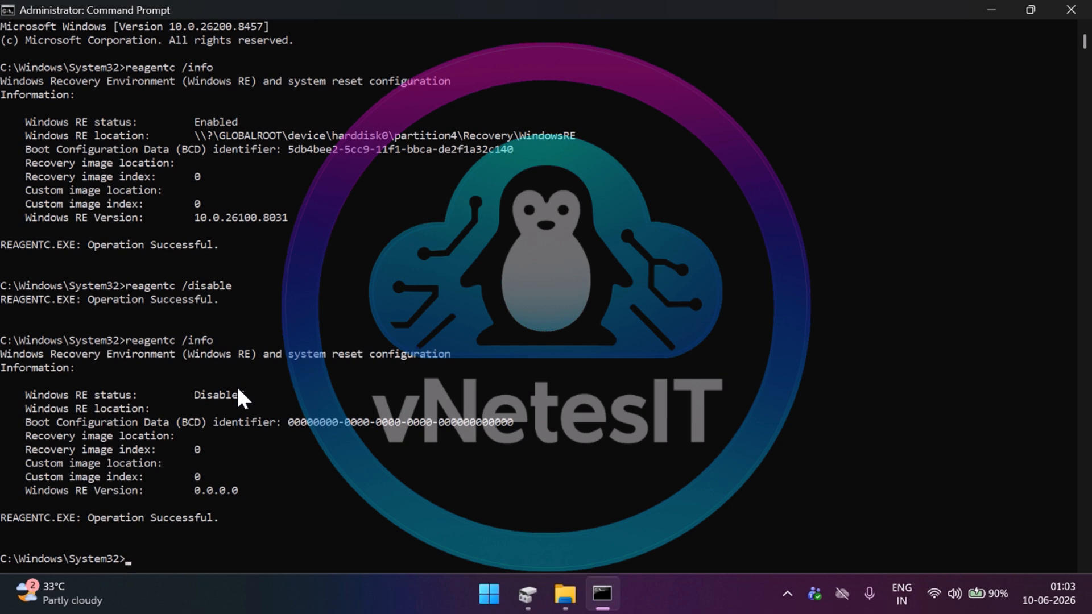
Step: Start diskpart on a cleared console and list the disks with list disk
text(cls)
key(Return)
text(diskpart)
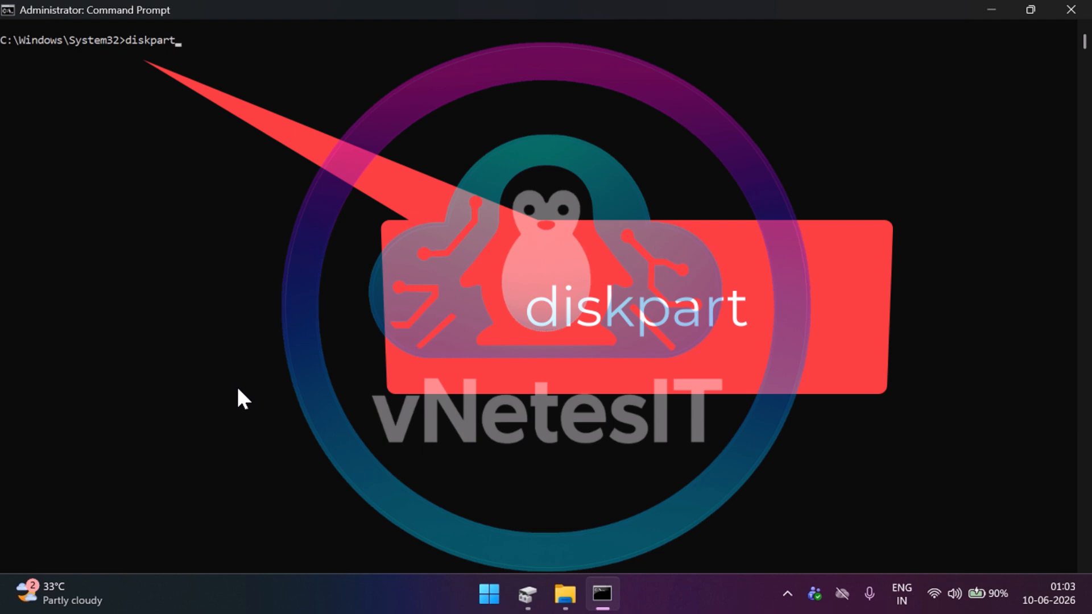
key(Return)
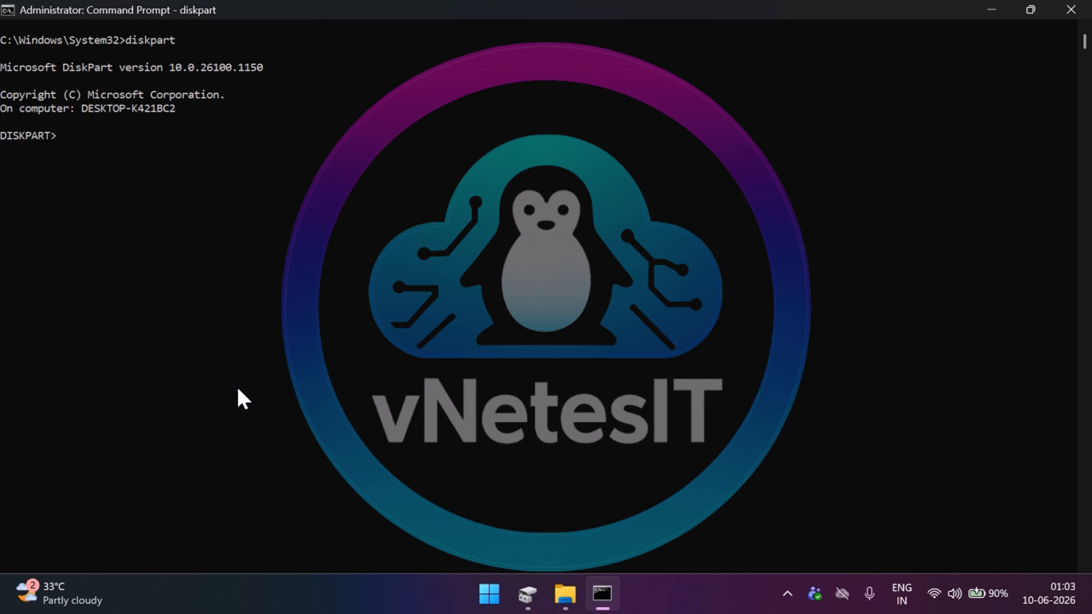
text(list disk)
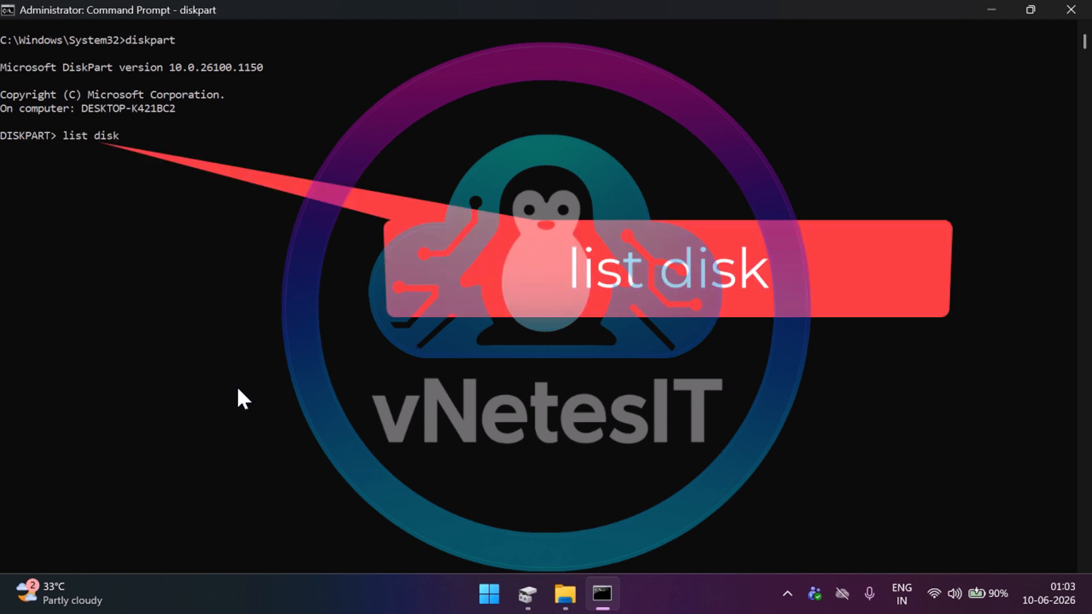
key(Return)
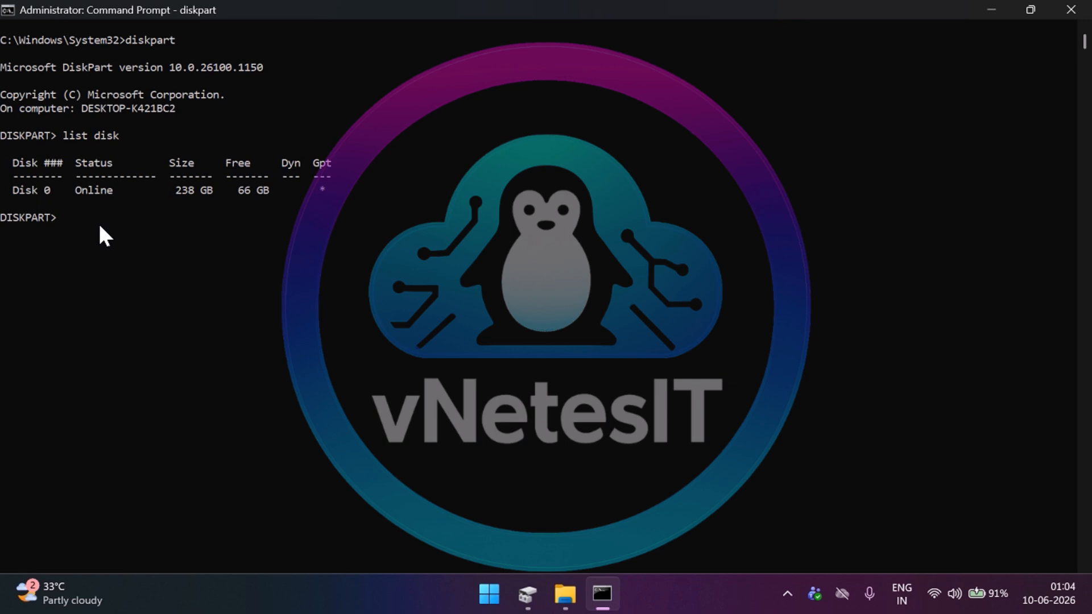
Step: Select disk 0 in diskpart and list its partitions with list partition
text(select)
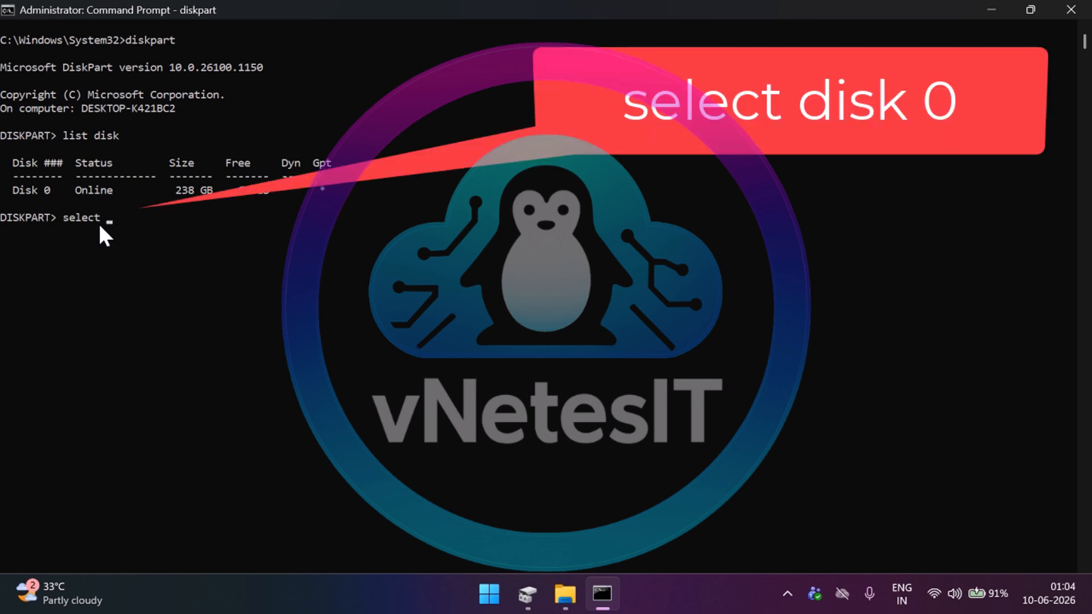
text( disk 0)
key(Return)
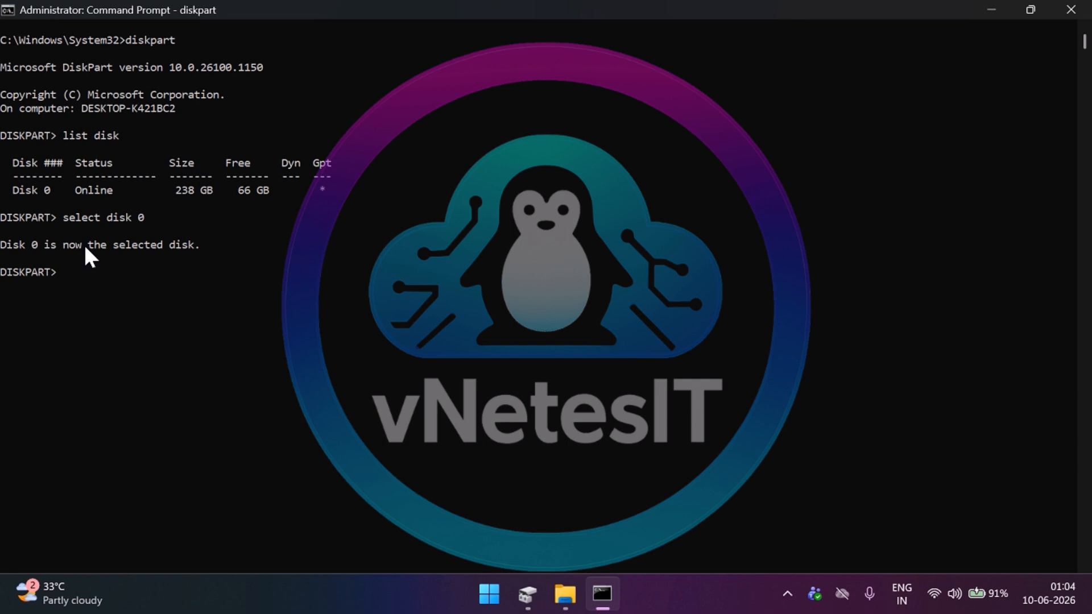
text(list)
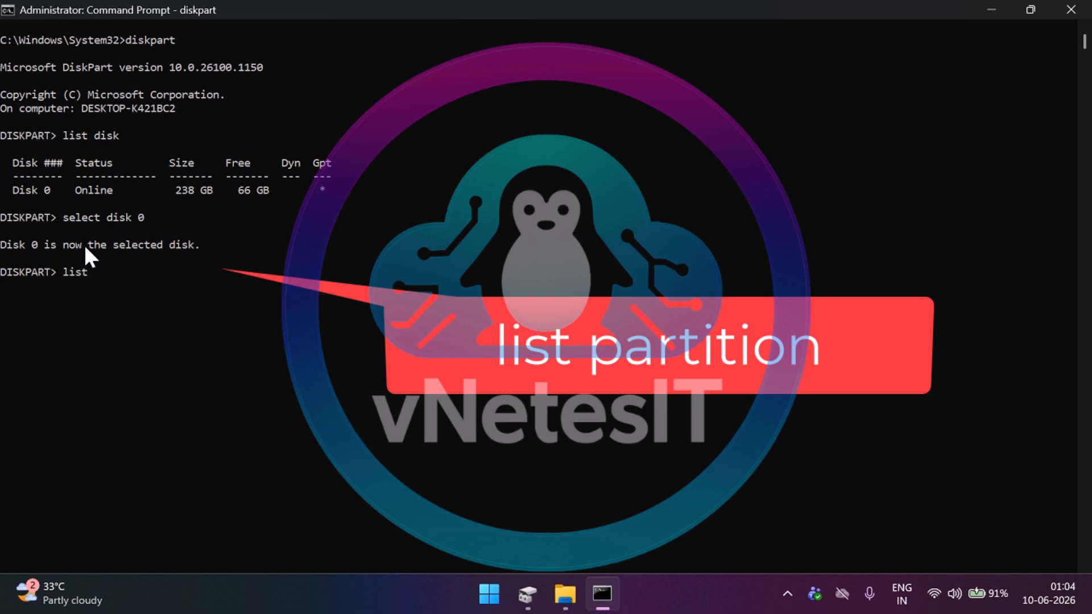
text( partition)
key(Return)
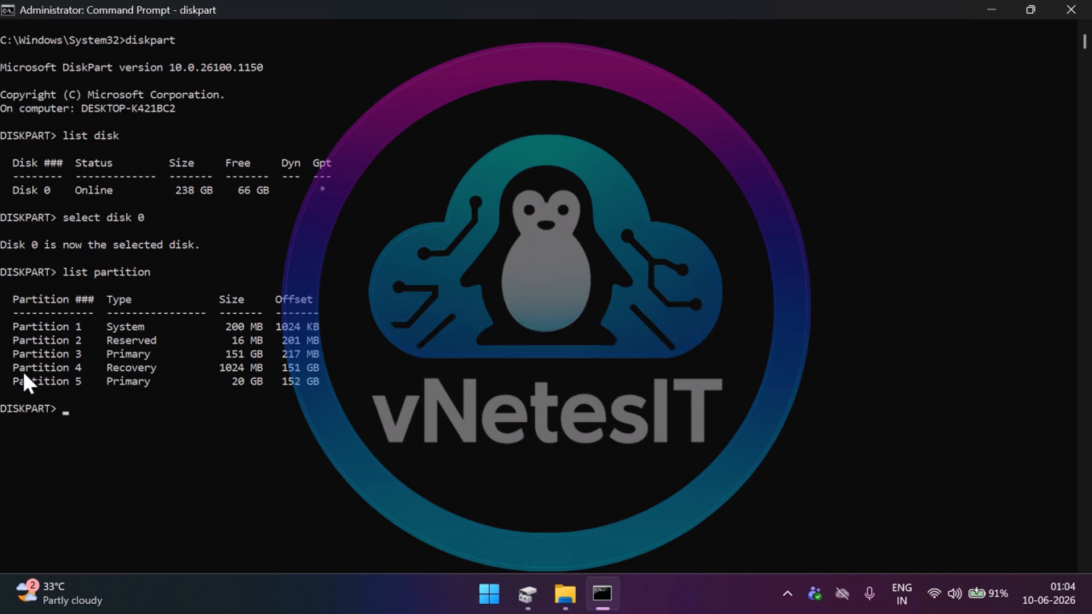
Step: Identify the Recovery partition in the list and select it with select partition 4
drag(7, 368, 319, 369)
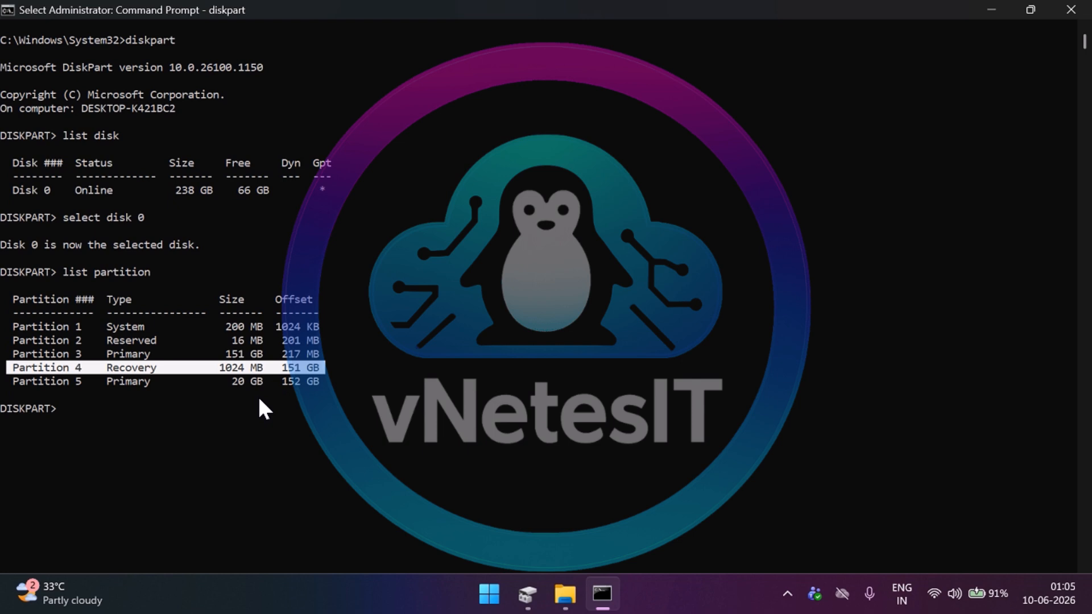
text(selec)
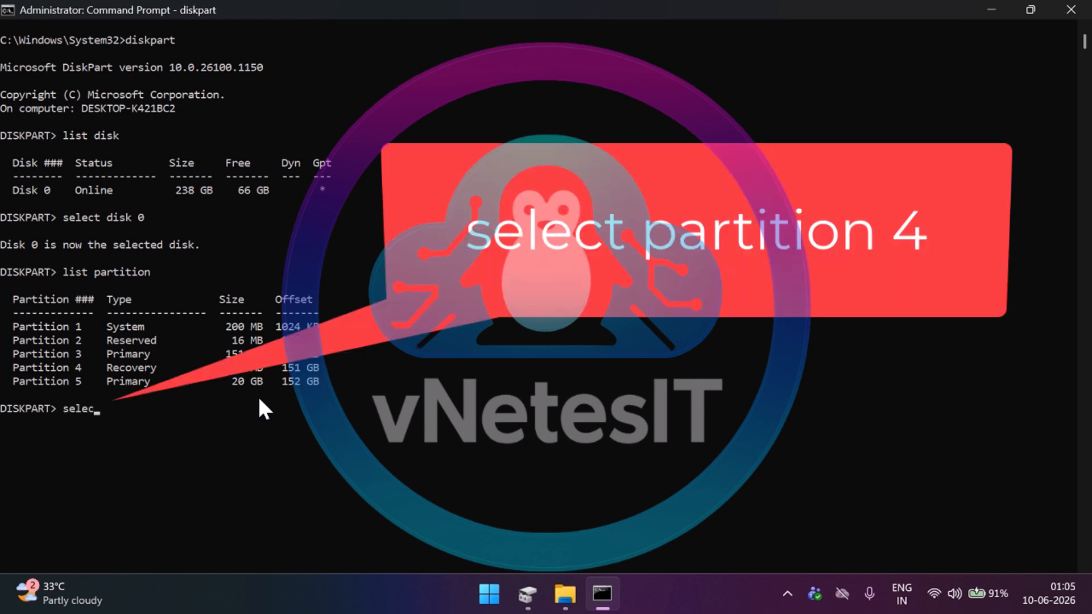
text(t partition)
text(4)
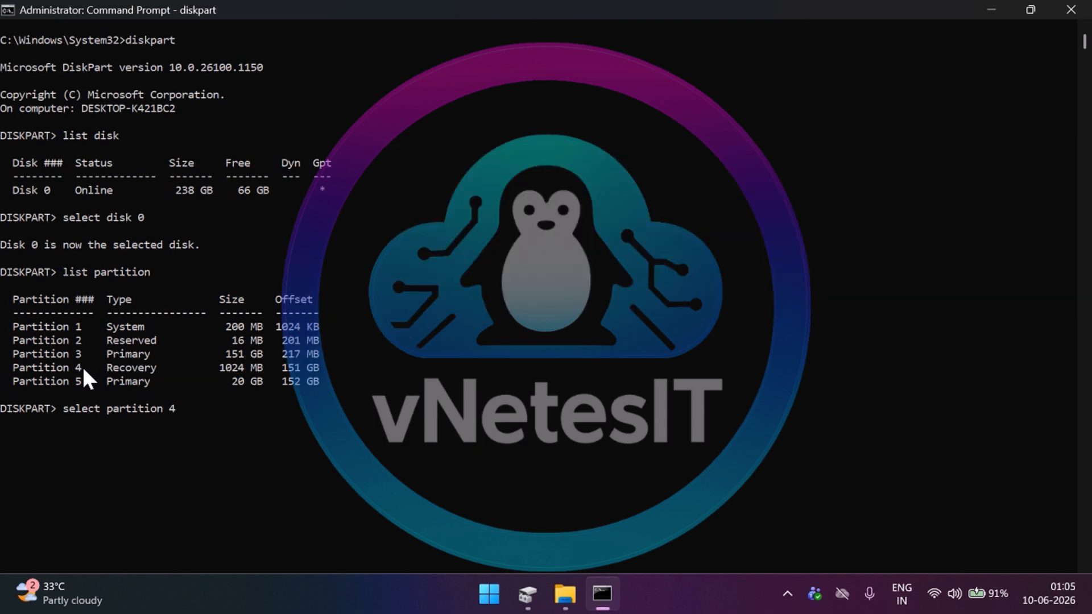
key(Return)
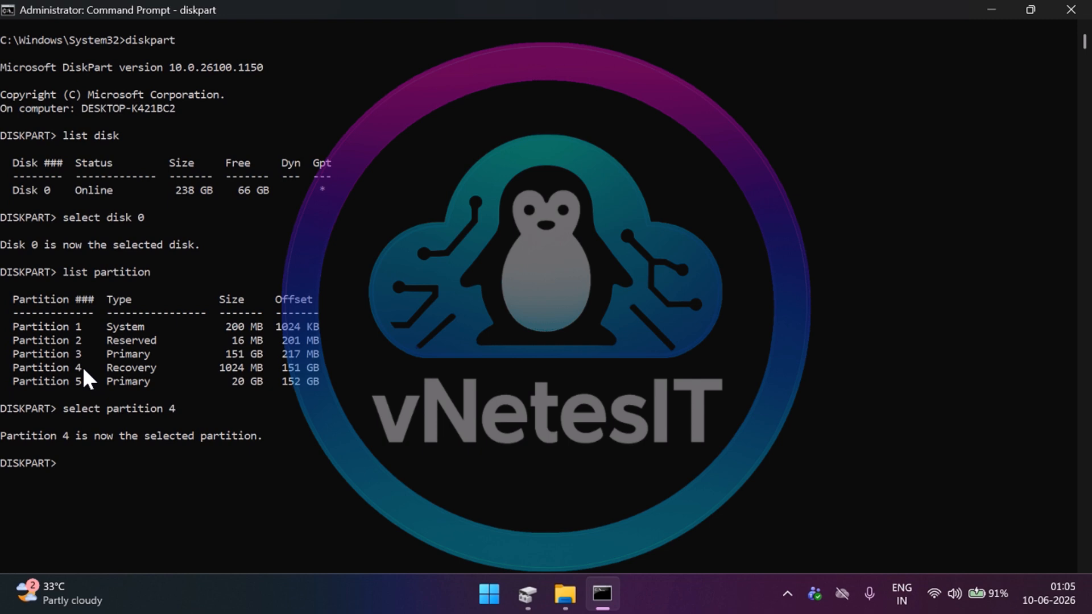
Step: Show the selected recovery partition's details with detail partition
text(de)
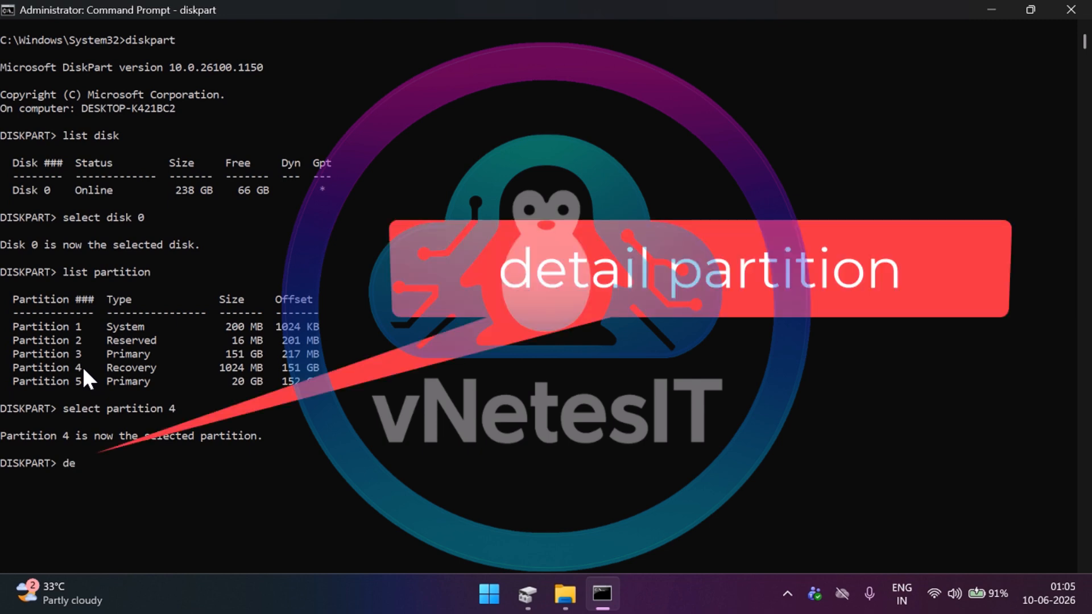
text(tail partition)
key(Return)
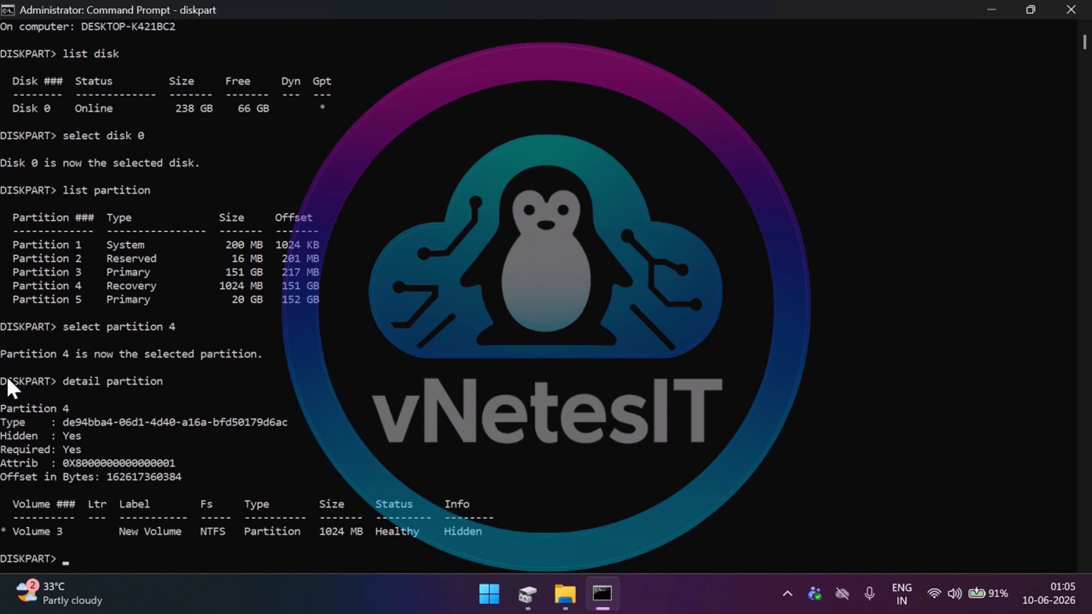
Step: Open Notepad, paste the copied partition details into a blank document and return to the DiskPart console
key(super+r)
text(notepad)
key(Return)
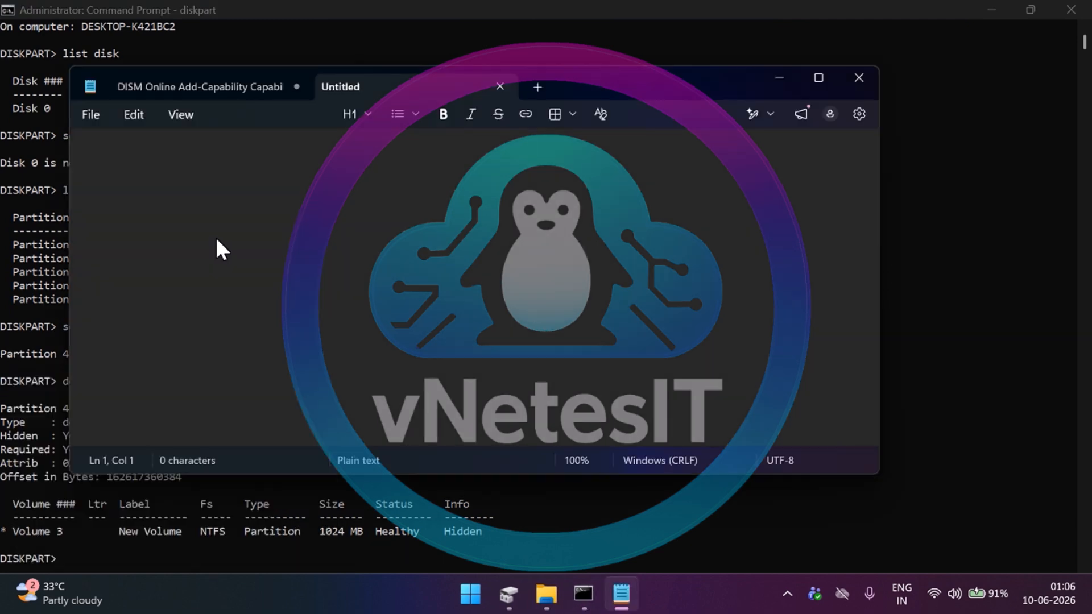
key(ctrl+v)
key(alt+Tab)
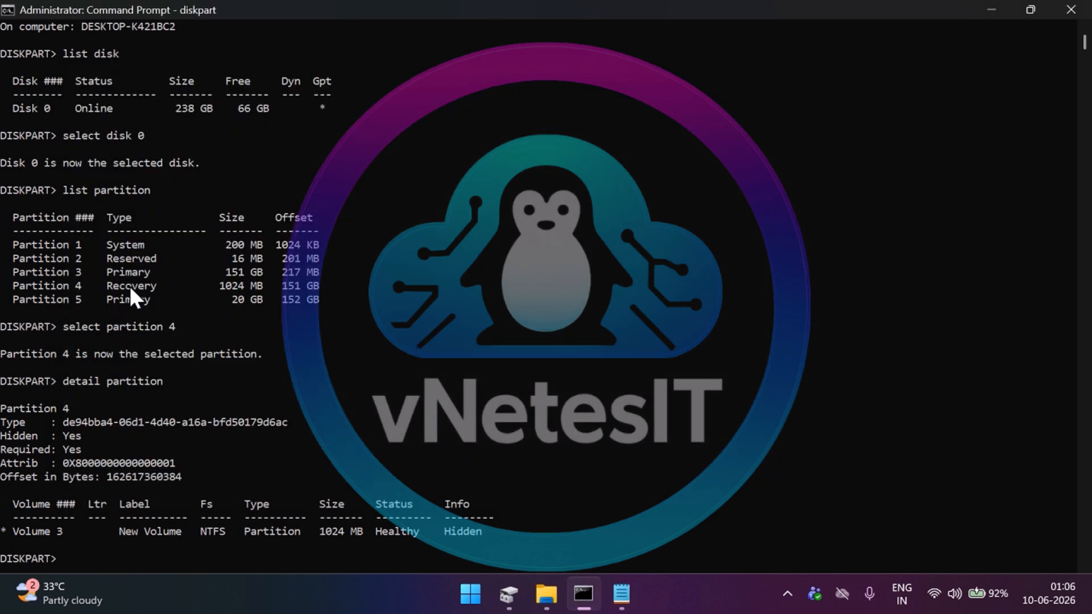
Step: Try to delete the selected recovery partition with the delete partition command and its override option
text(delete)
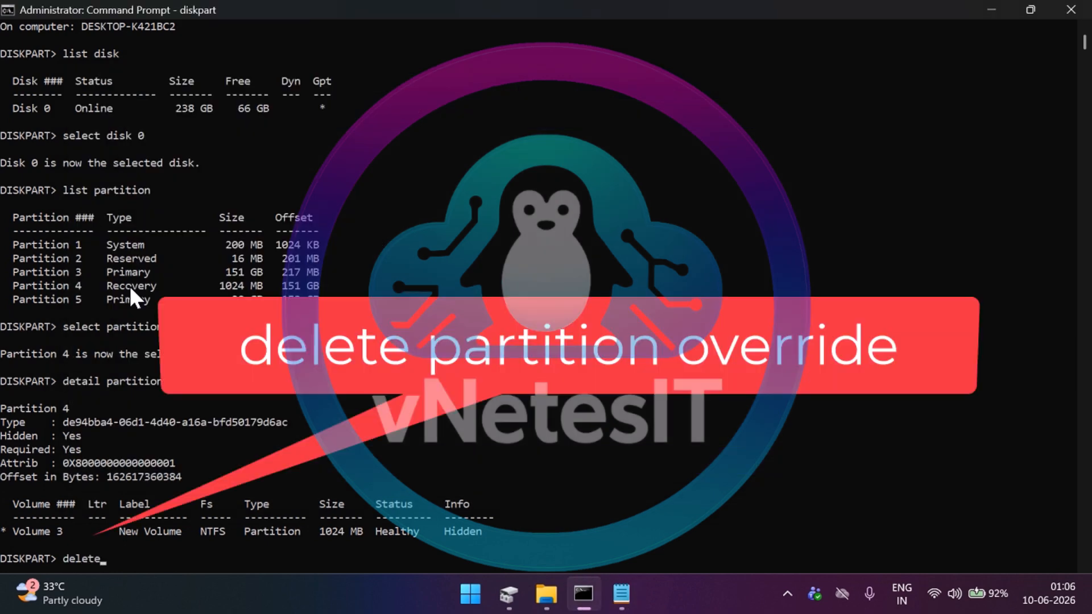
text( partition)
text( overr)
text(ide)
key(BackSpace)
key(BackSpace)
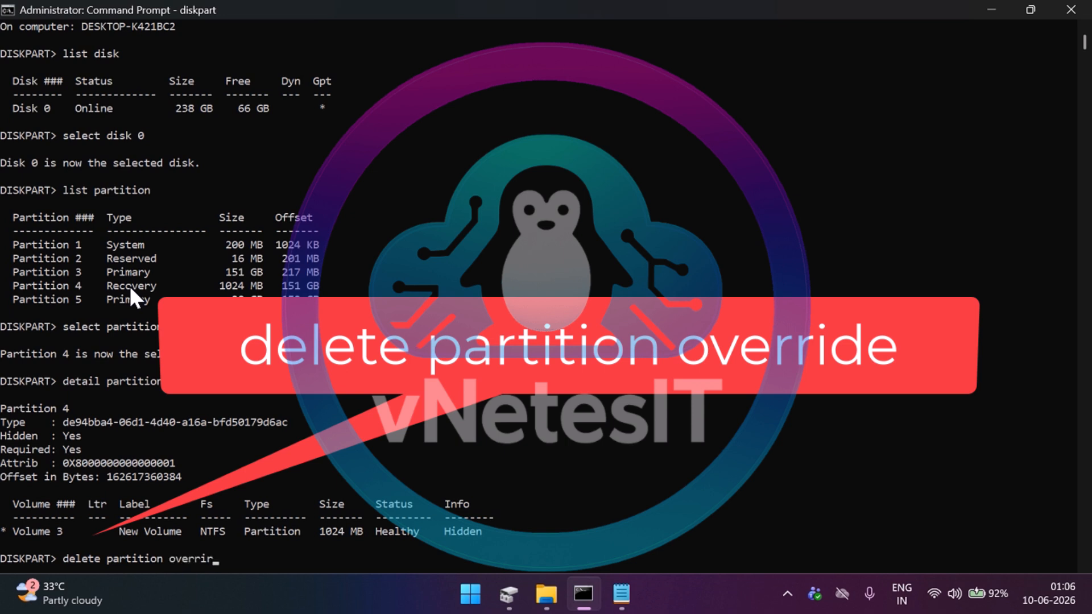
text(de)
key(Return)
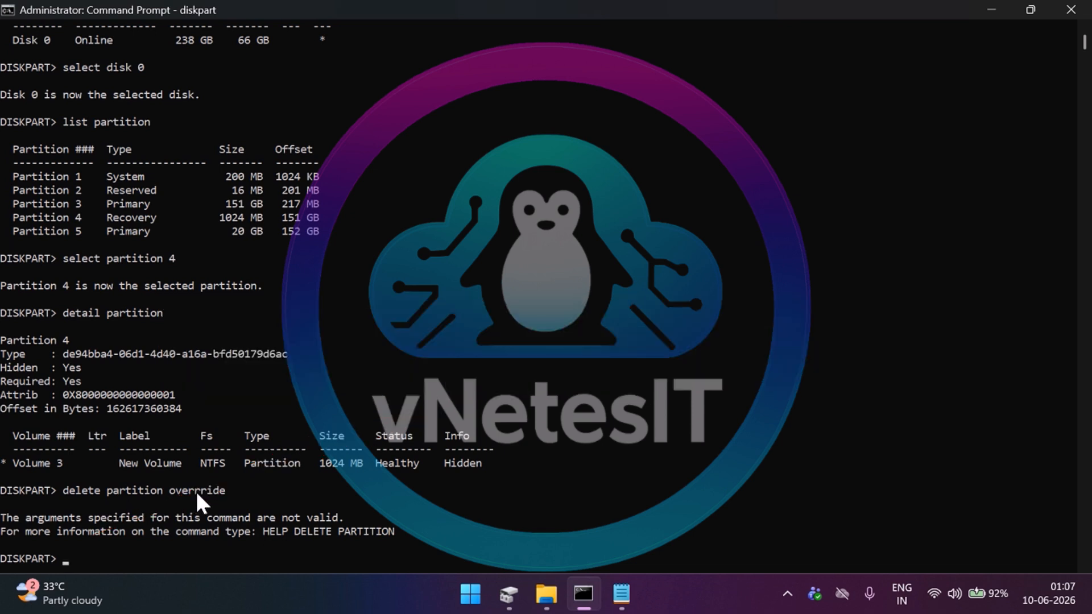
Step: Recall the failed command, correct the misspelled option and delete the recovery partition with delete partition override
key(Up)
key(Up)
key(Up)
key(Up)
key(Down)
key(Down)
key(Down)
key(Left)
key(Left)
key(Left)
key(BackSpace)
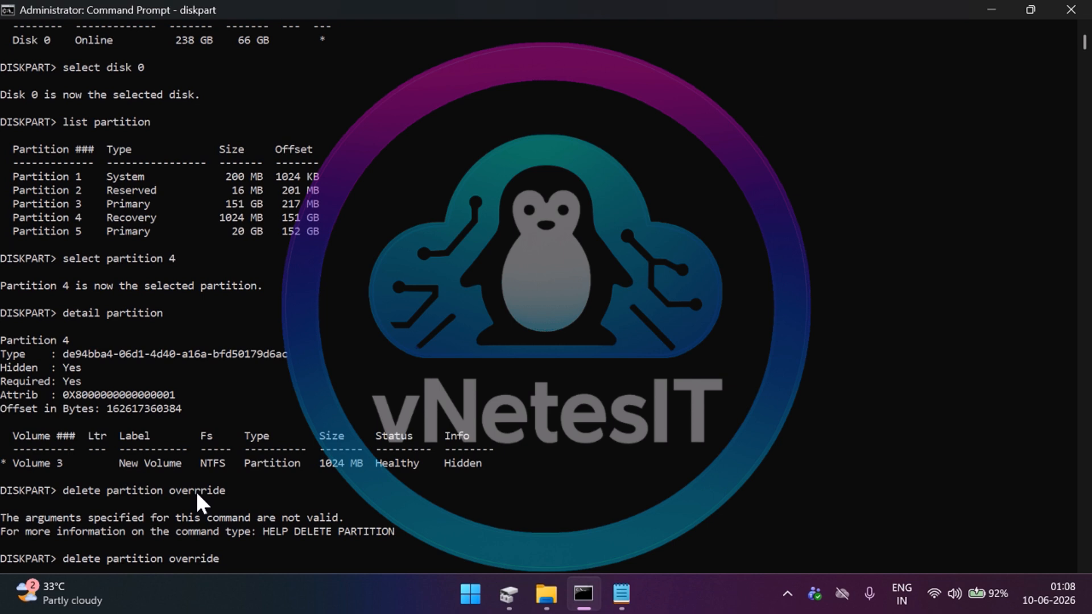
key(Return)
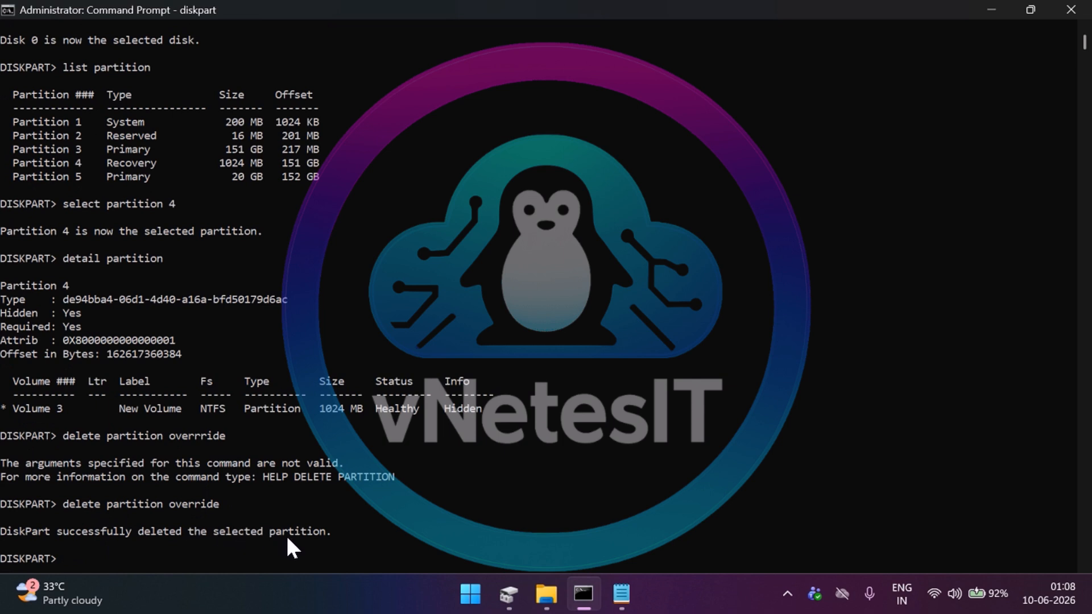
Step: List the remaining partitions with list partition and switch to Disk Management
text(list partition)
key(Return)
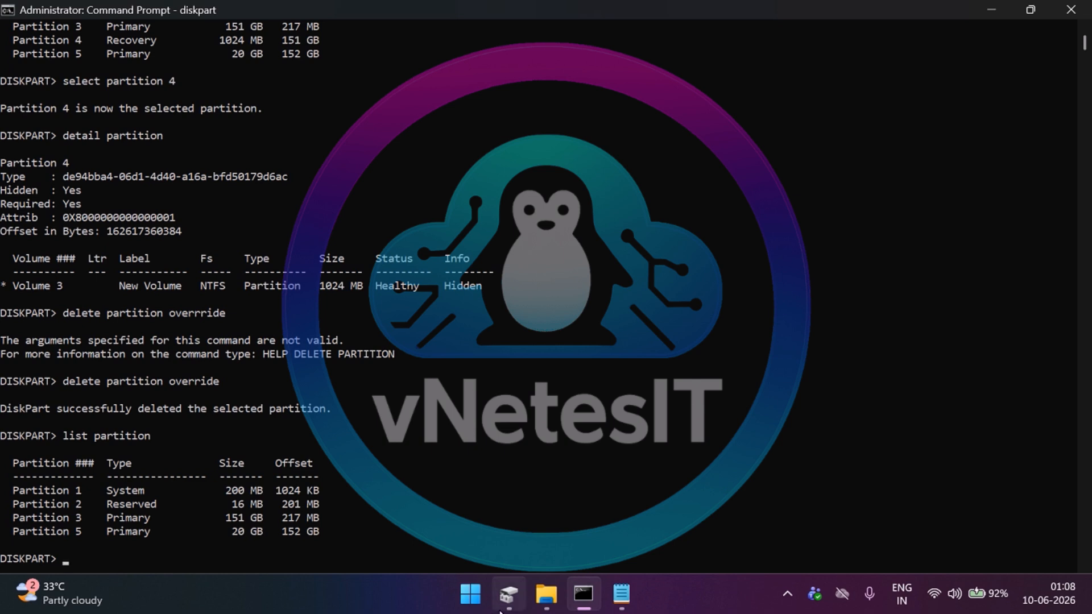
click(509, 594)
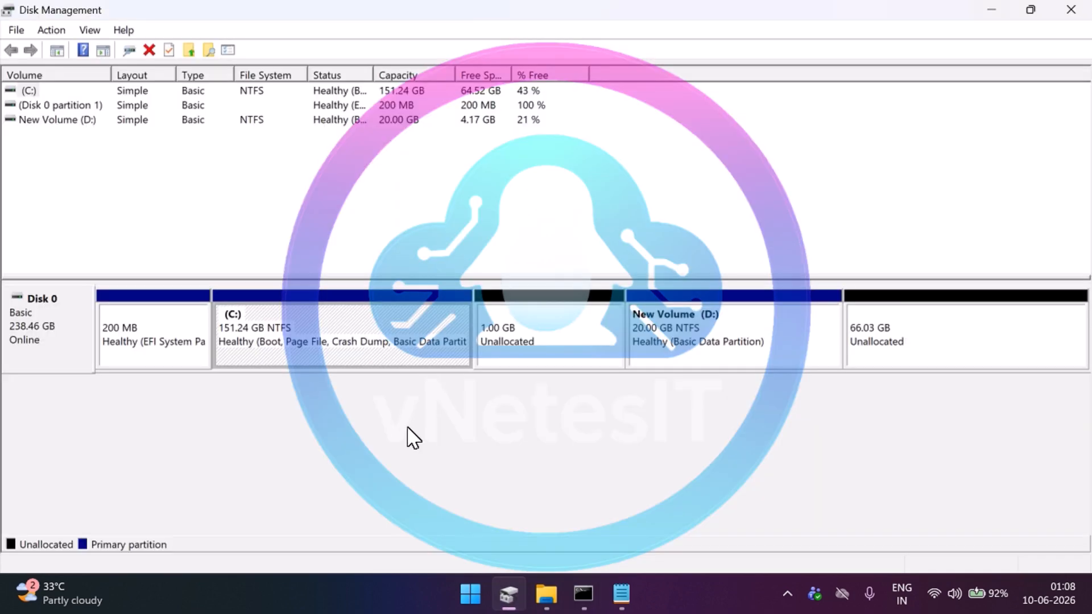
Step: Check the space available for drive C: in the Extend Volume Wizard and cancel the wizard
right_click(353, 318)
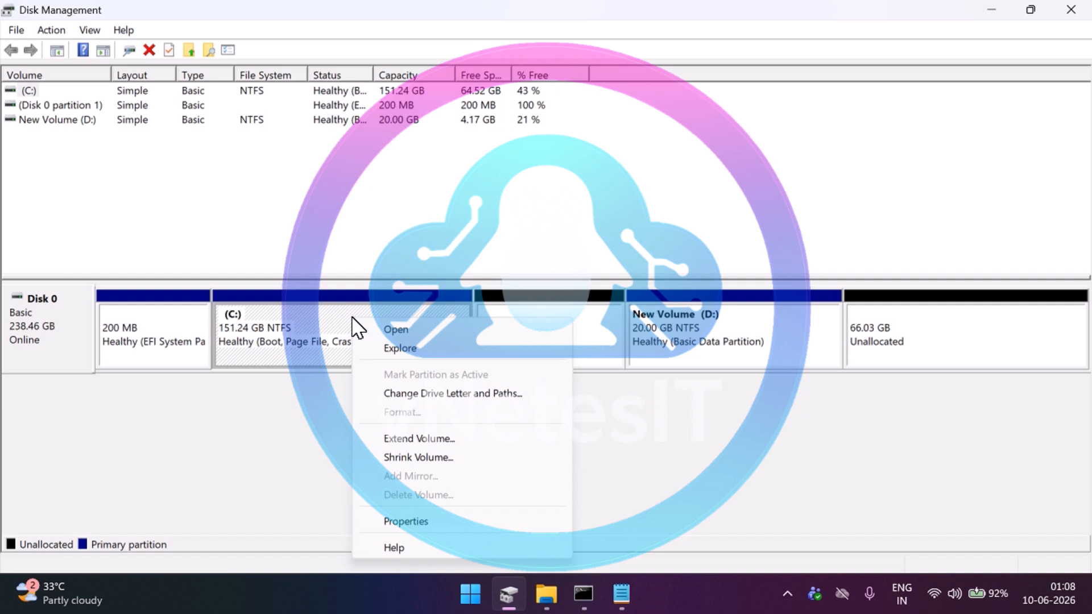
click(420, 438)
key(Return)
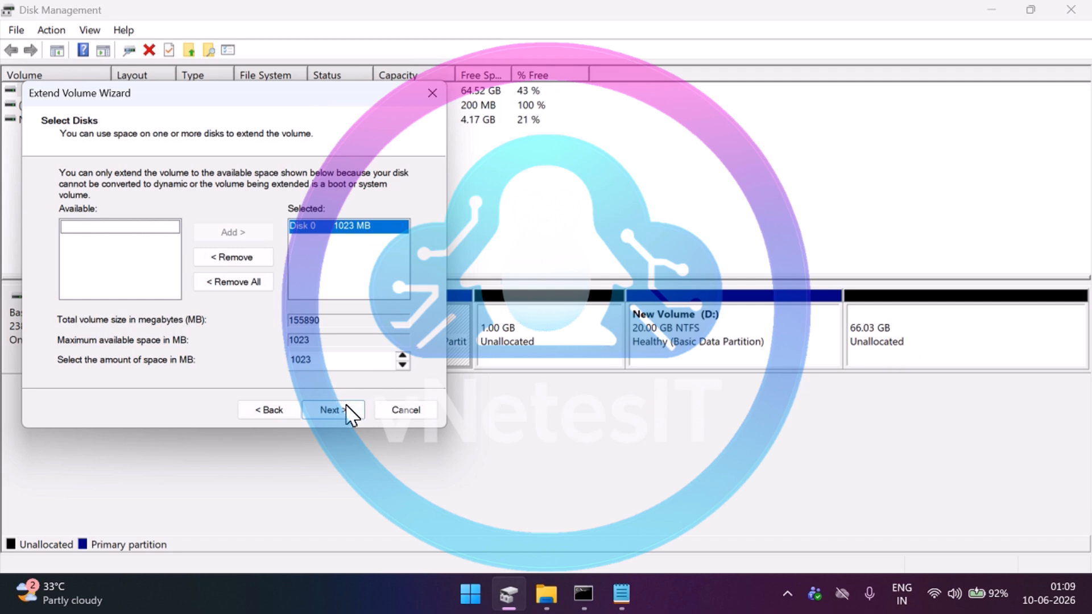
click(400, 411)
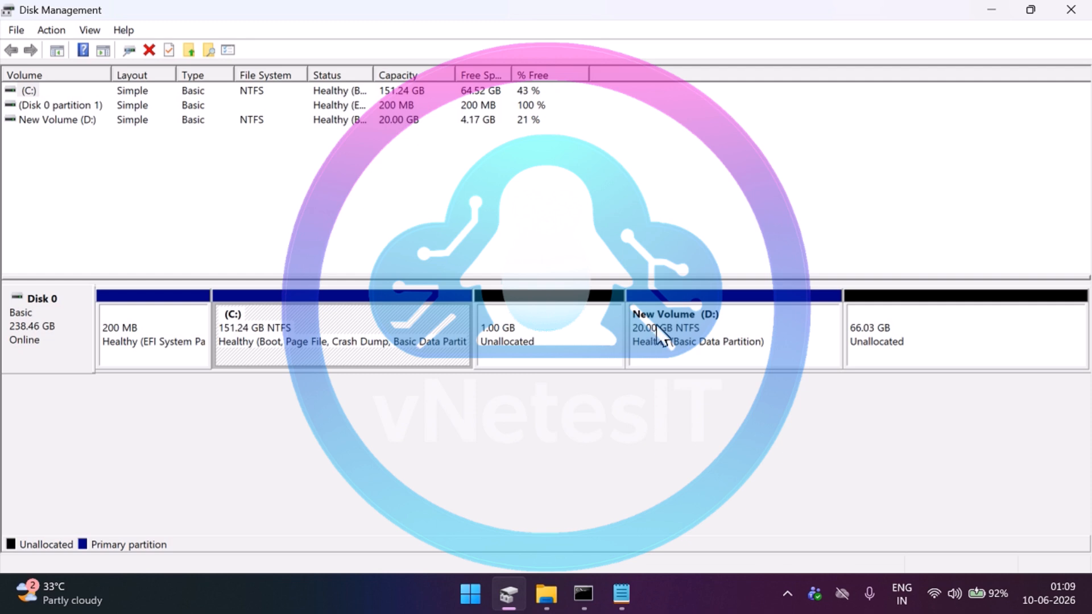
Step: Open drive D: from Disk Management to inspect its contents and close the File Explorer window
right_click(673, 331)
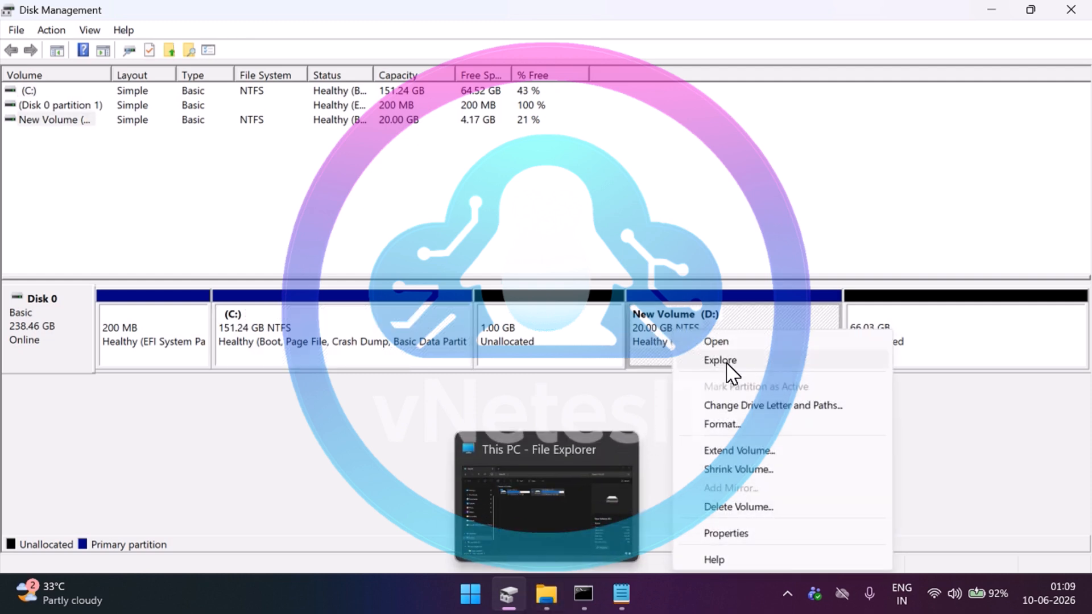
click(736, 344)
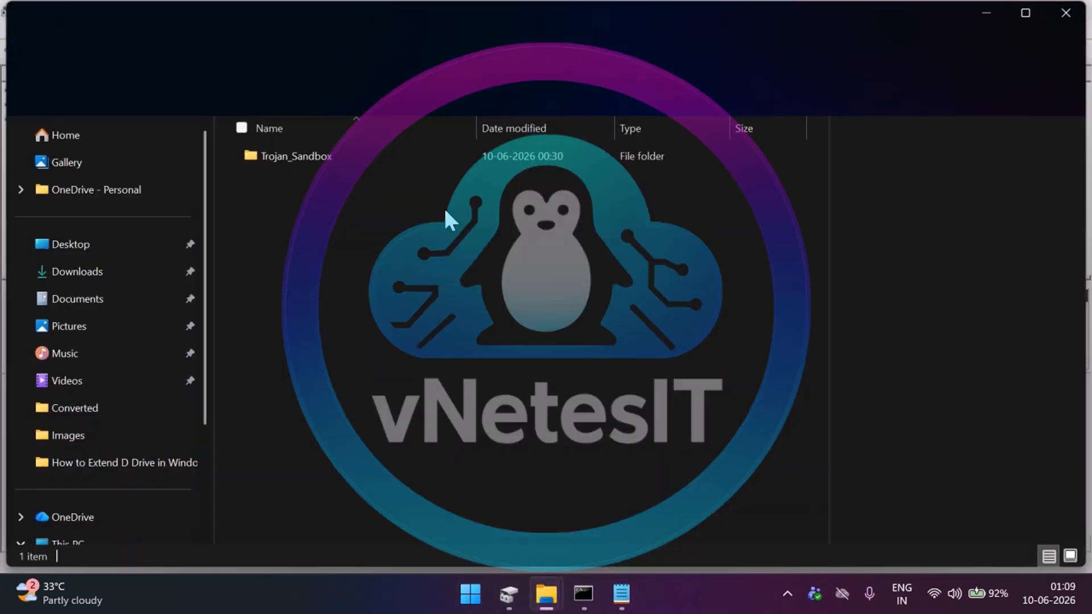
click(1057, 24)
Step: Delete the New Volume (D:) partition and confirm erasing its data
right_click(675, 352)
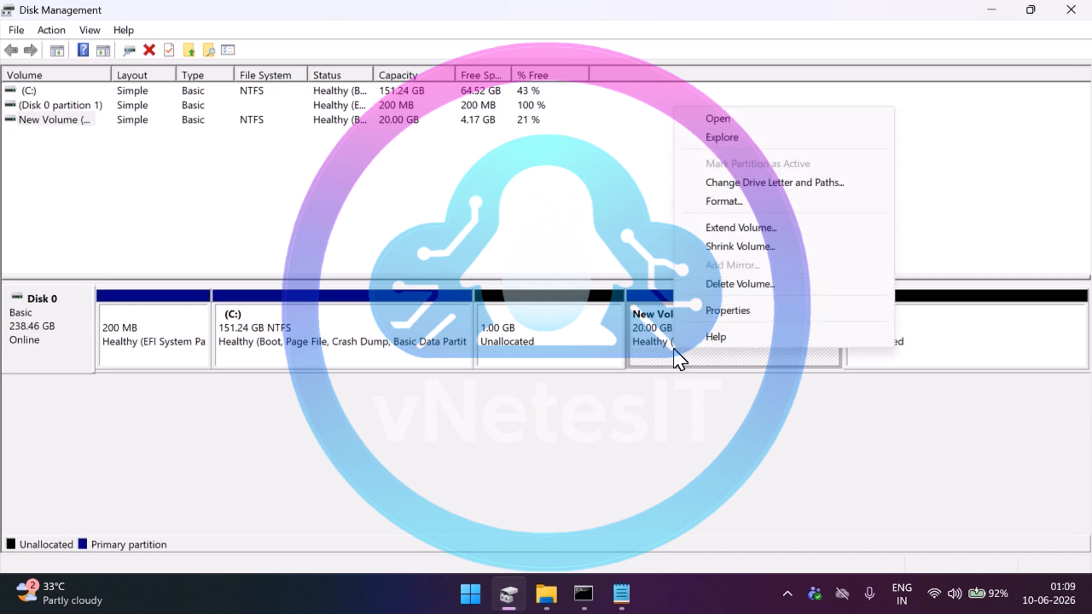
click(730, 280)
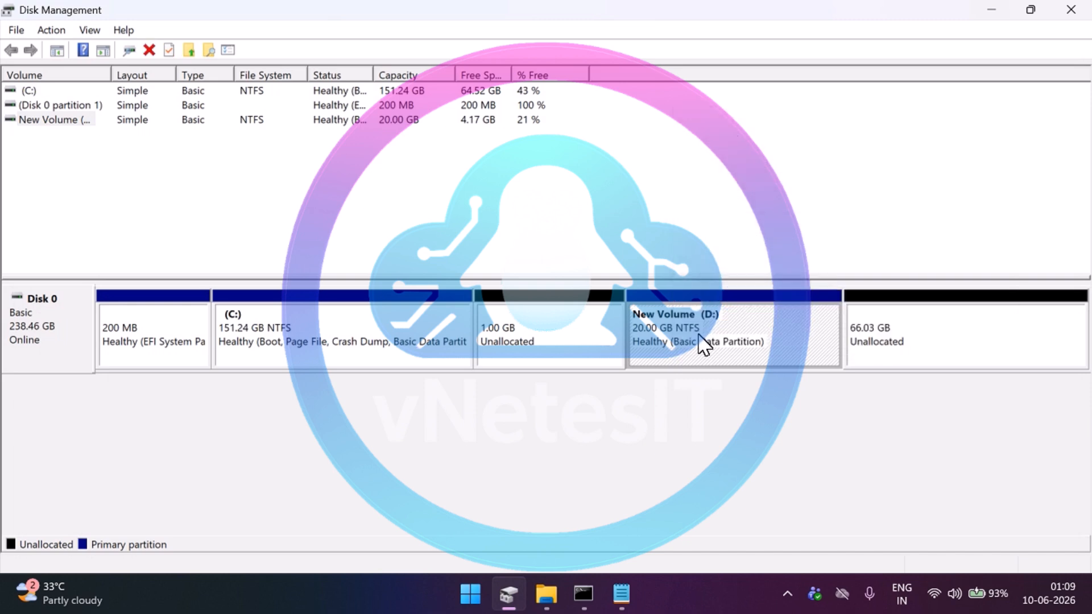
right_click(703, 341)
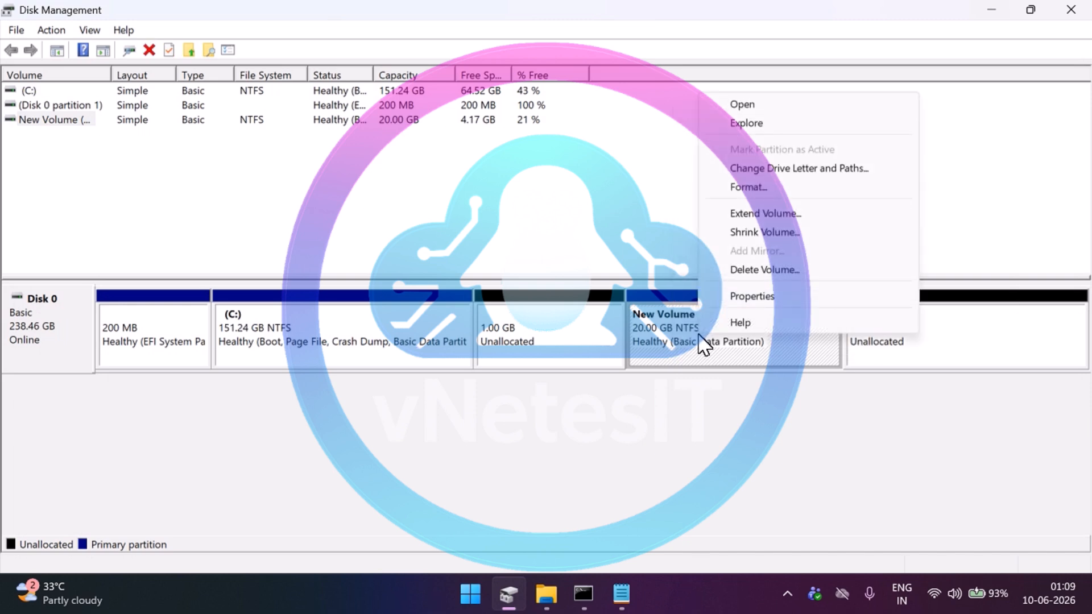
click(747, 272)
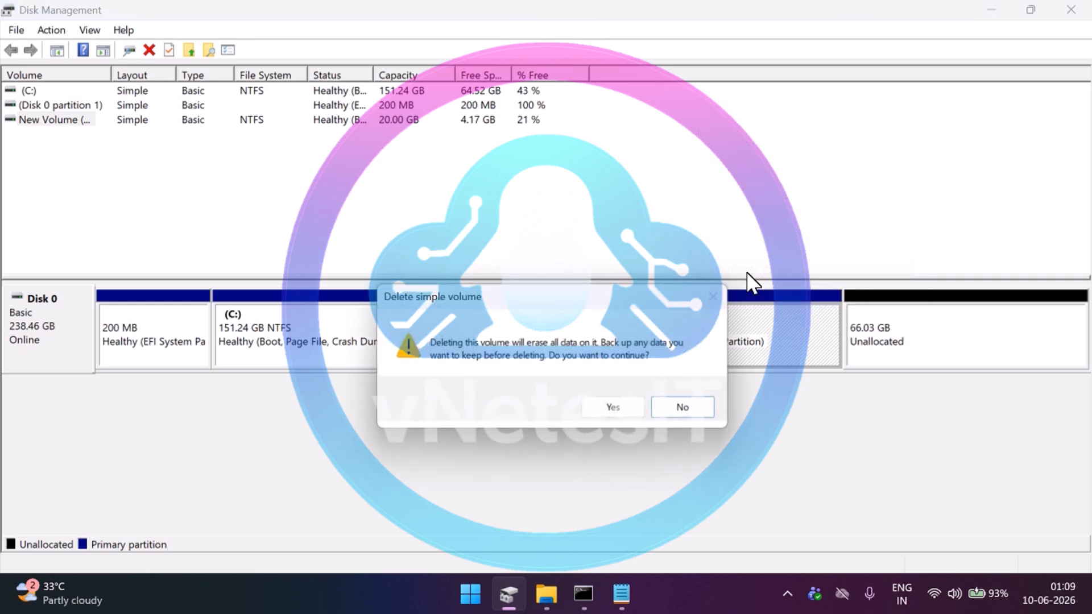
click(633, 408)
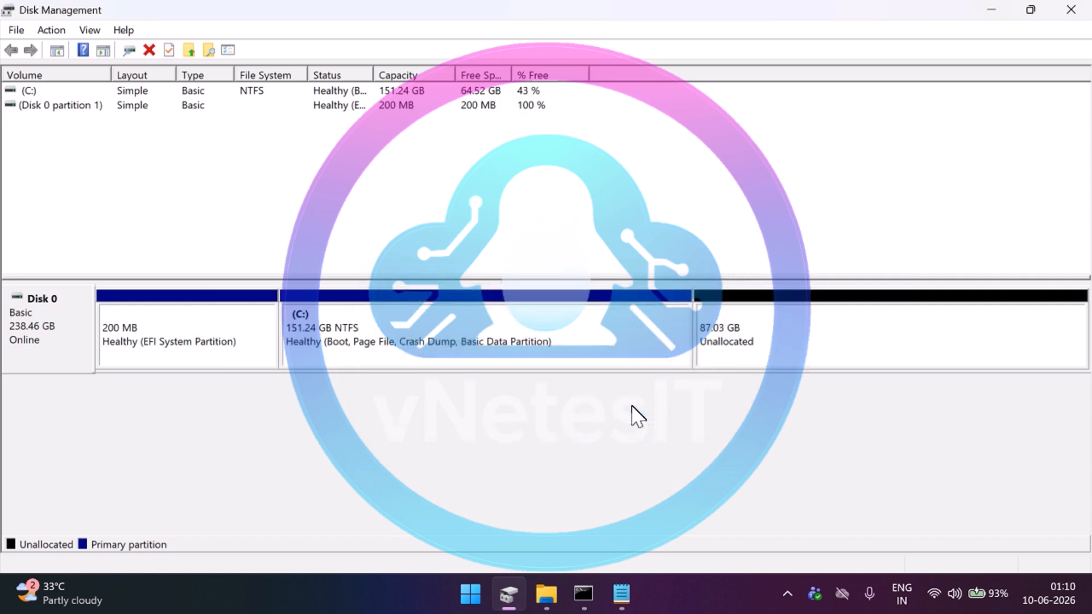
Step: Start the Extend Volume Wizard for drive C: and advance to its Select Disks page
click(465, 340)
right_click(465, 344)
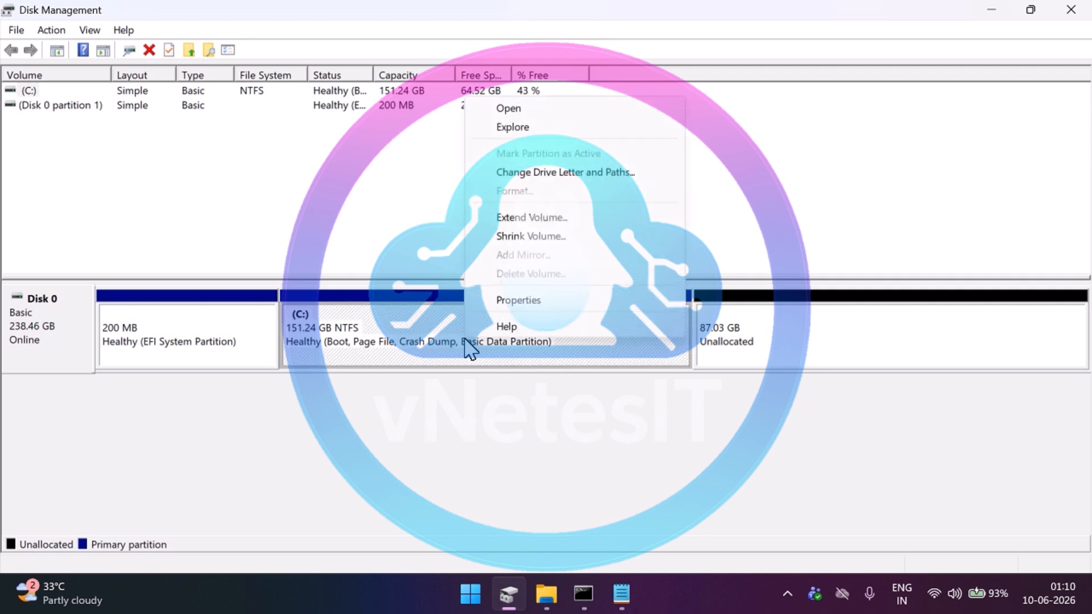
click(555, 217)
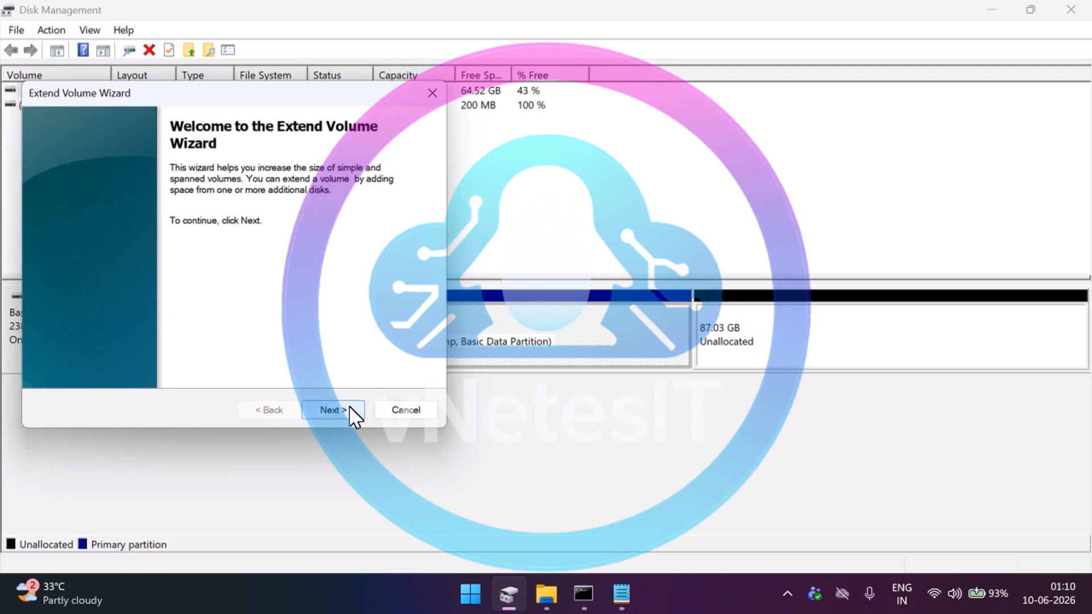
click(349, 407)
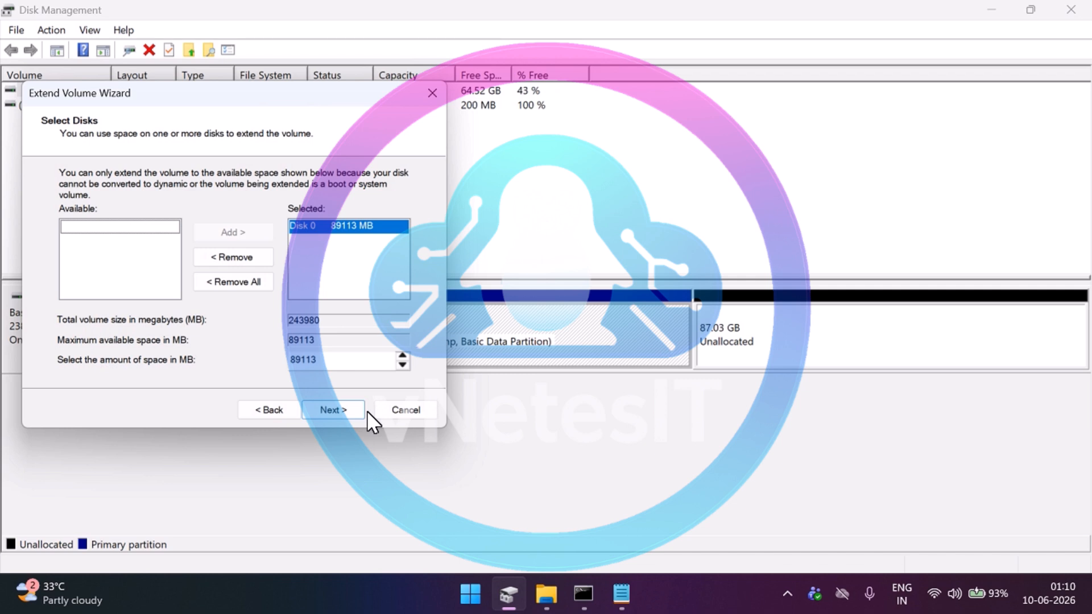
Step: Open Calculator and convert 20 GB to megabytes by computing 20 × 1024
key(super+r)
text(calc)
key(Return)
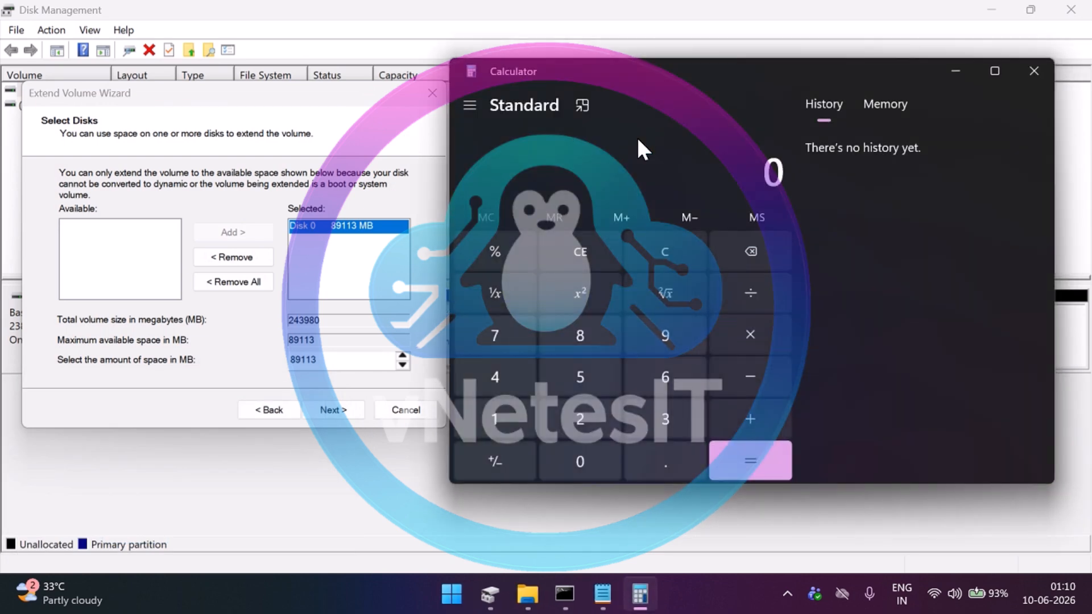
click(575, 425)
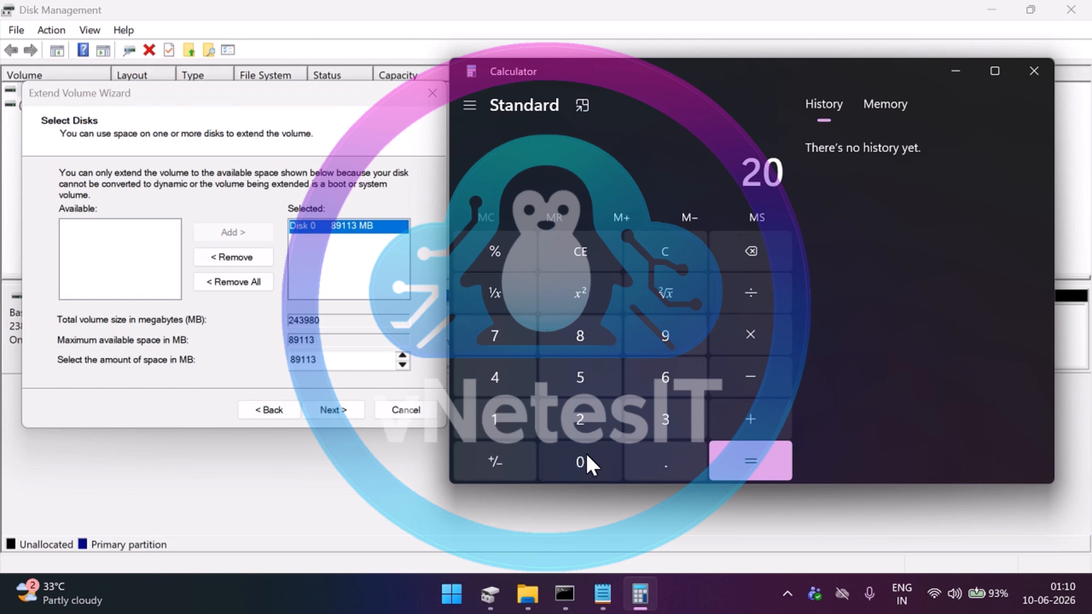
click(739, 329)
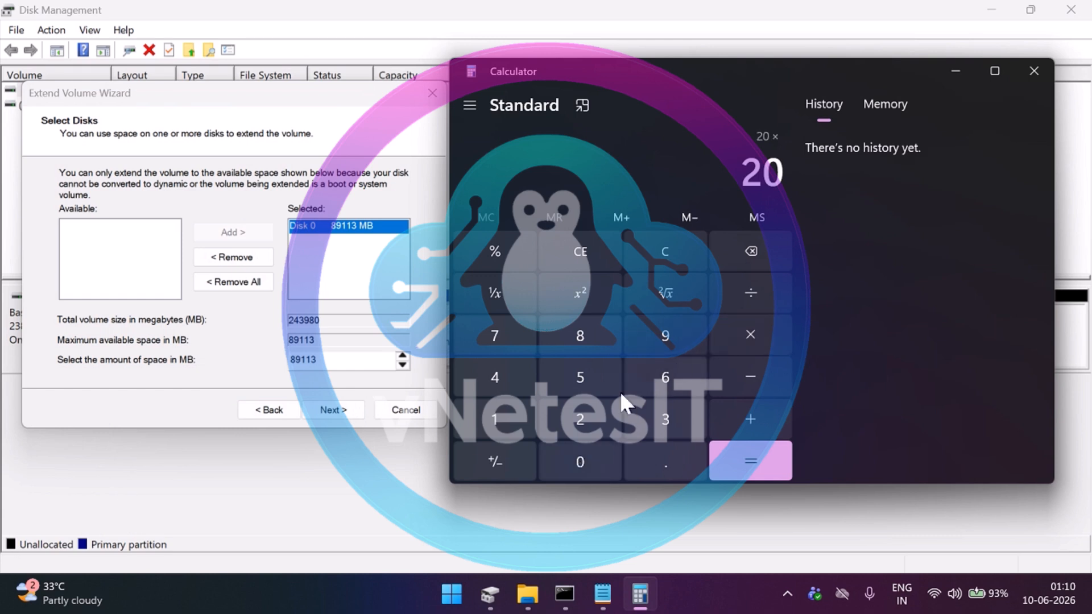
click(513, 414)
click(585, 457)
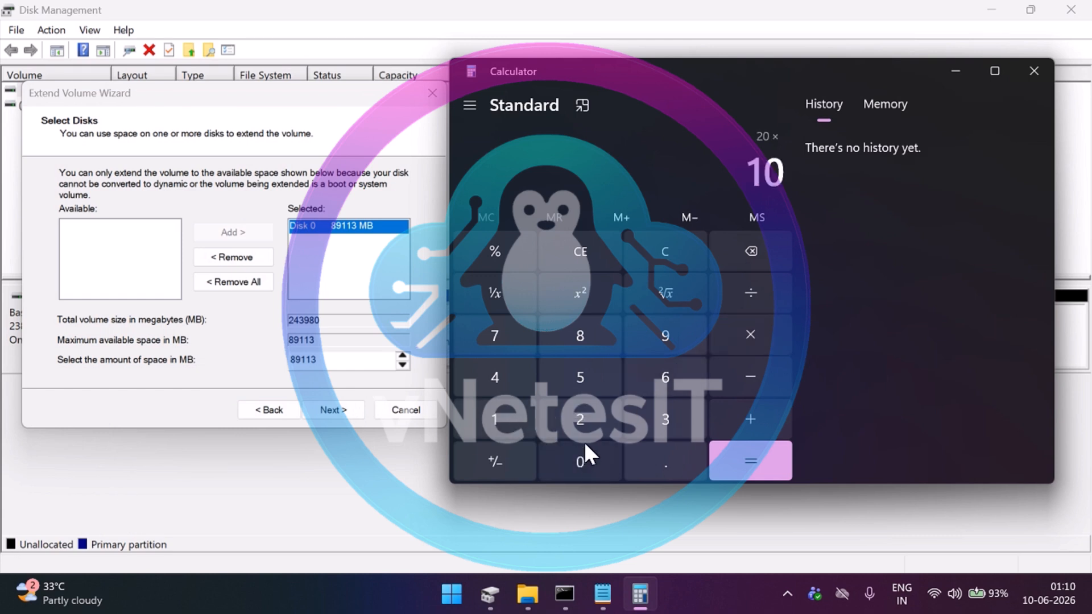
click(576, 413)
click(507, 376)
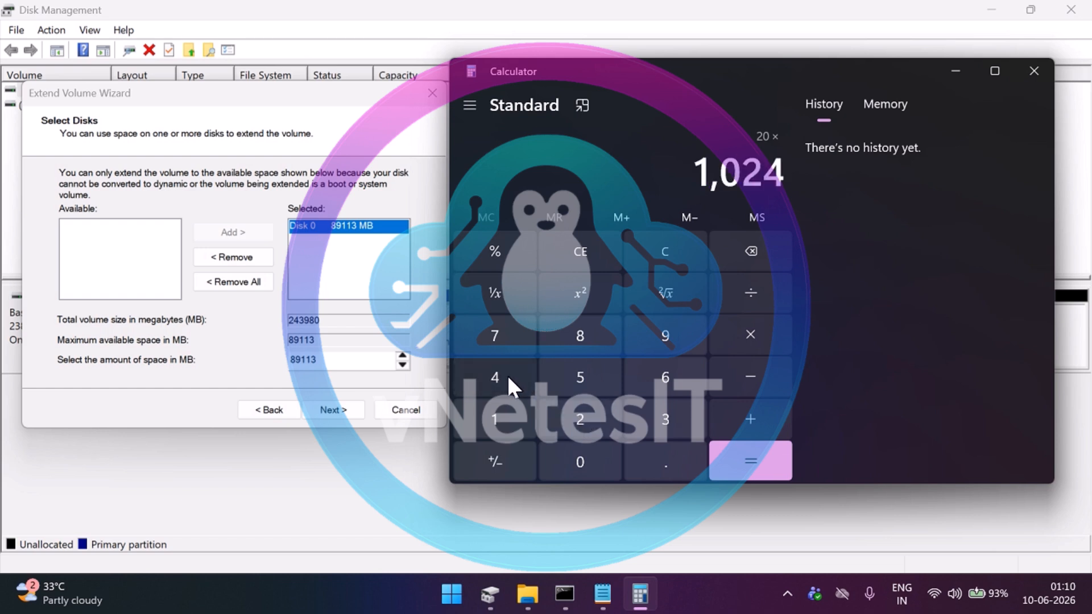
click(752, 468)
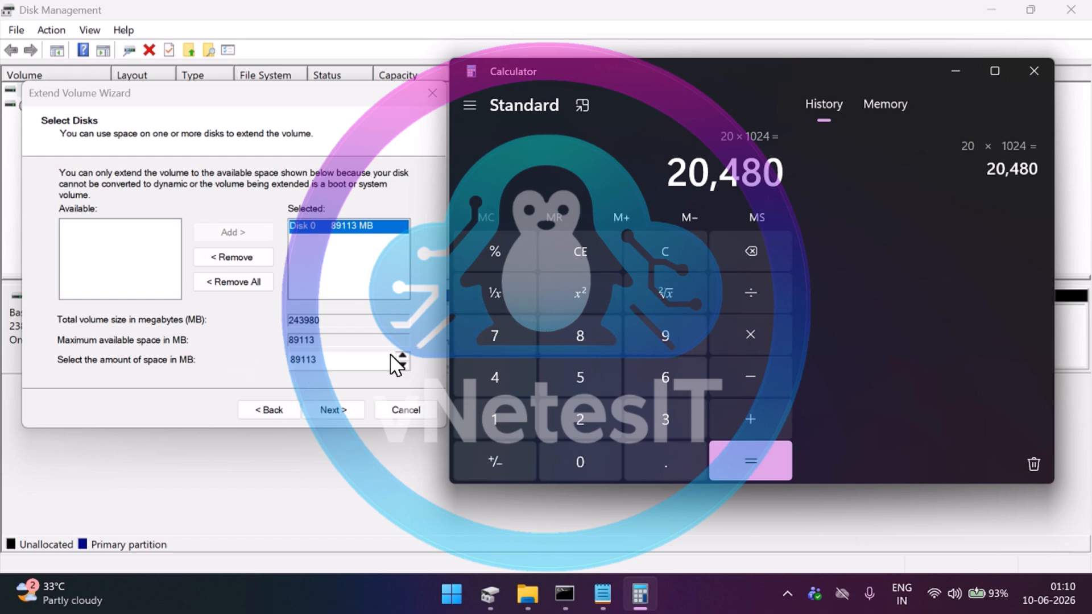
Step: Set the amount of space to 20480 MB and finish extending drive C:
double_click(354, 364)
text(20480)
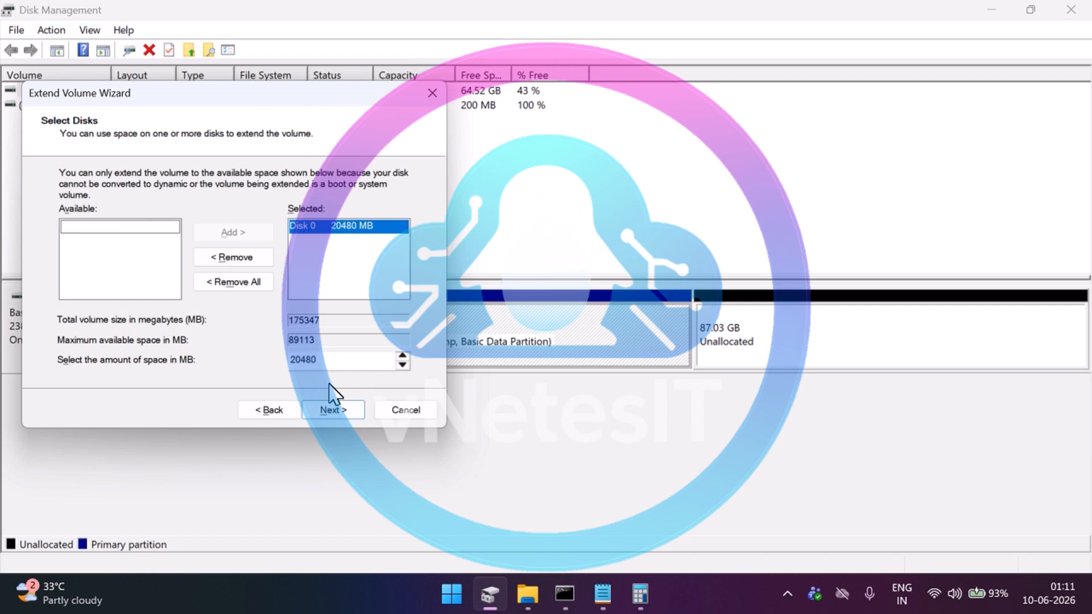
click(340, 414)
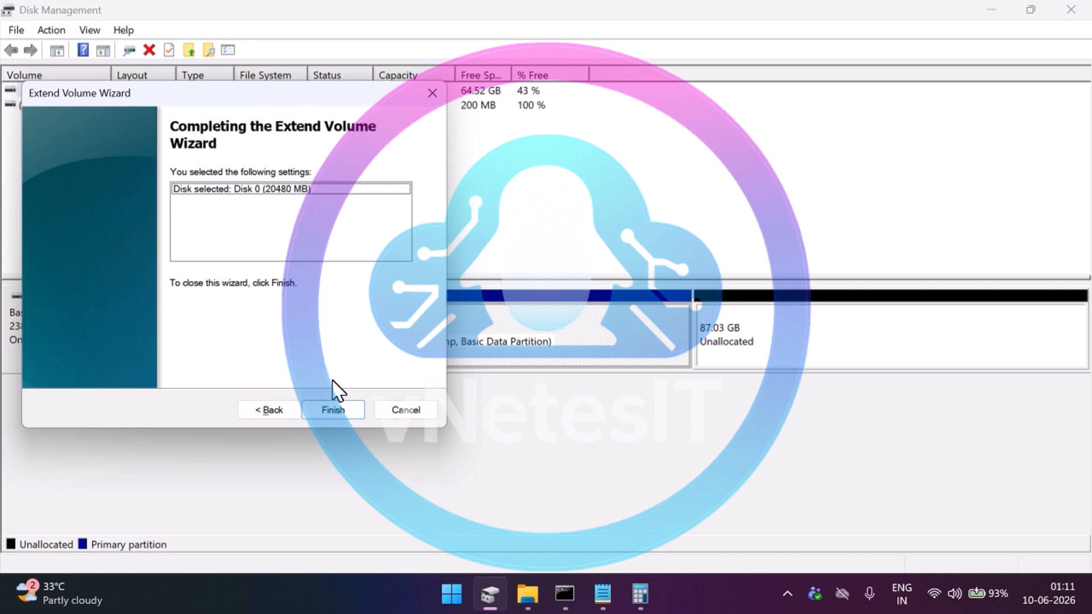
click(343, 408)
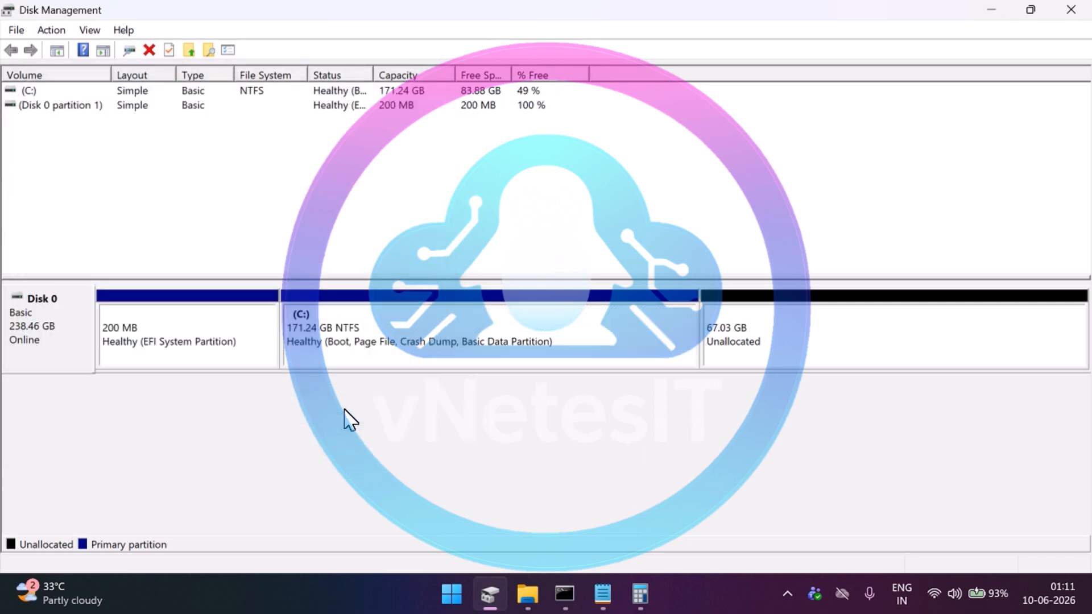
Step: Explore drive C: in File Explorer and check its total size and free space under This PC
right_click(358, 348)
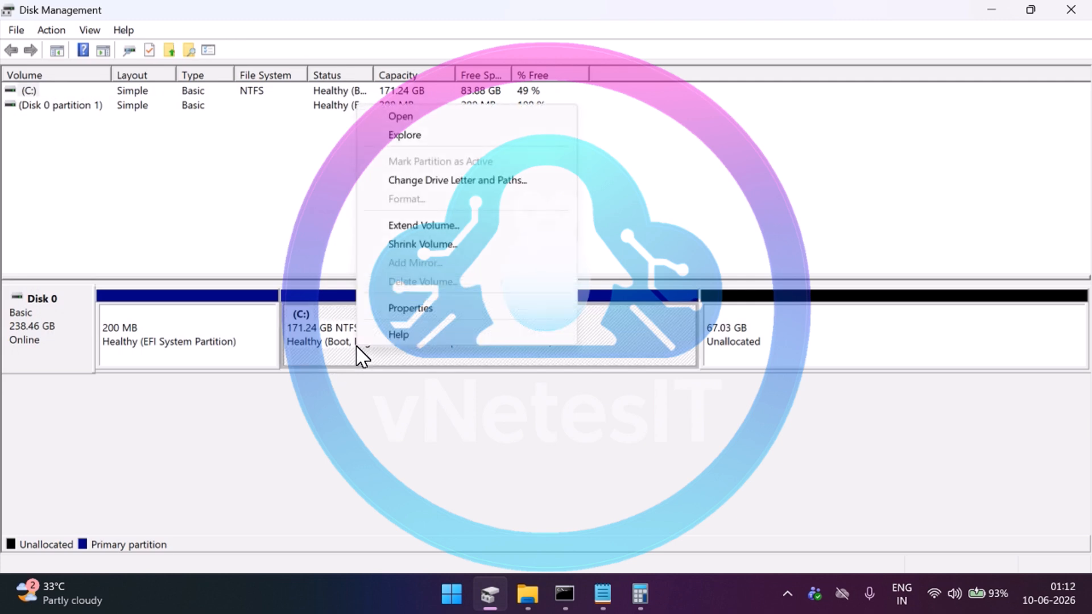
click(413, 132)
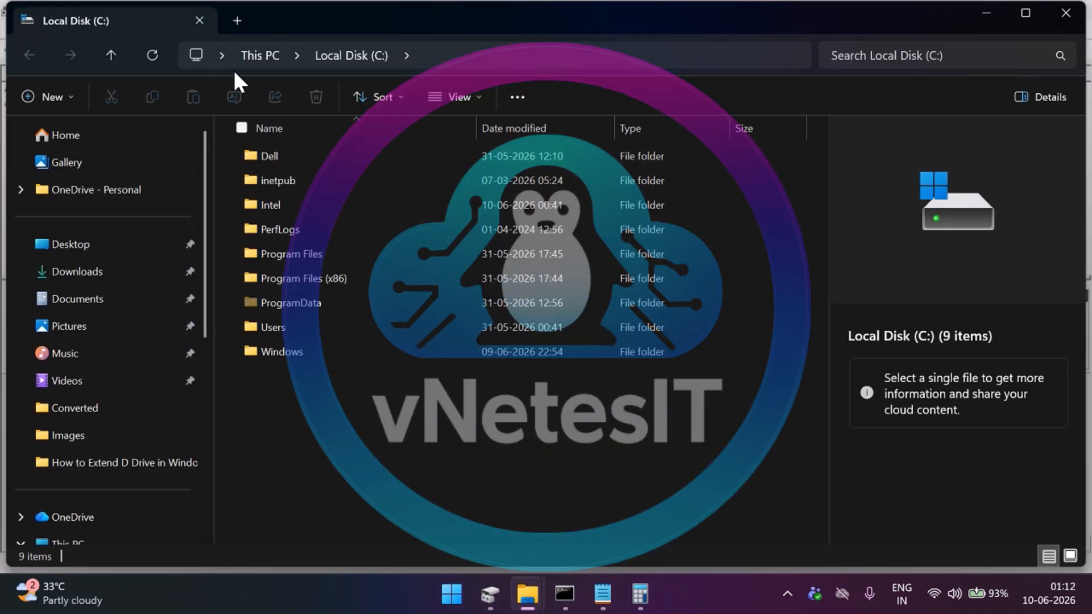
click(248, 62)
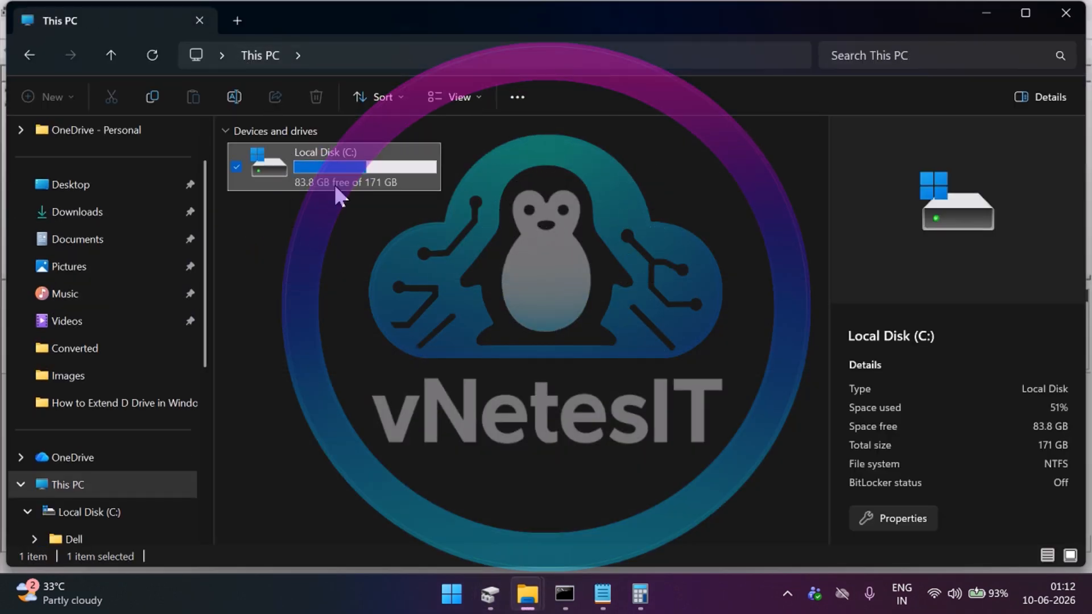
mouse_move(335, 187)
mouse_move(393, 191)
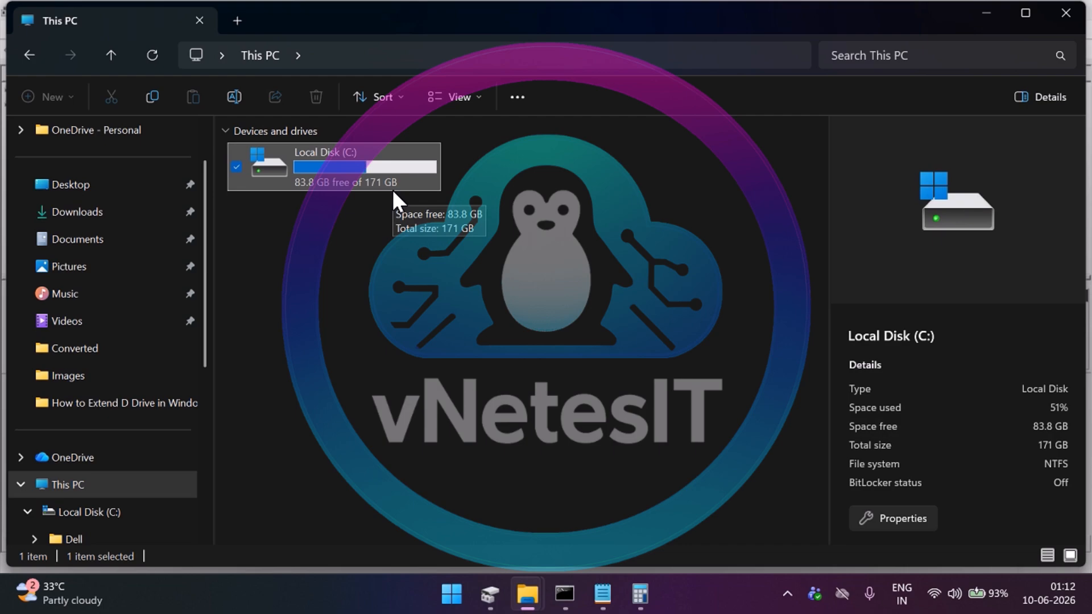
Step: Back in Disk Management, create a 1024 MB simple volume with drive letter D in the unallocated space and close its Explorer window
key(alt+Tab)
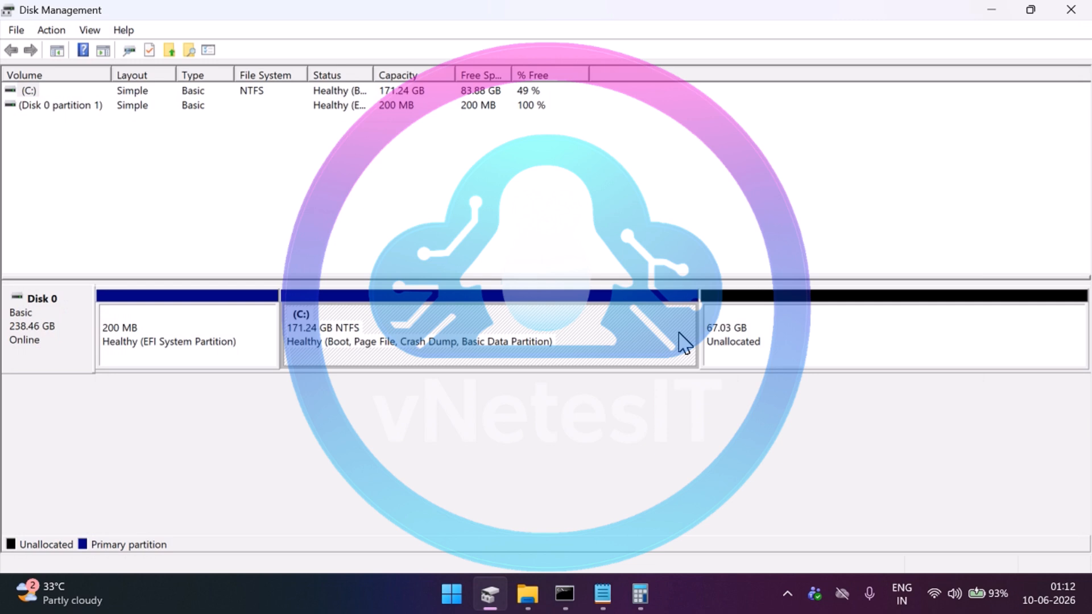
click(808, 354)
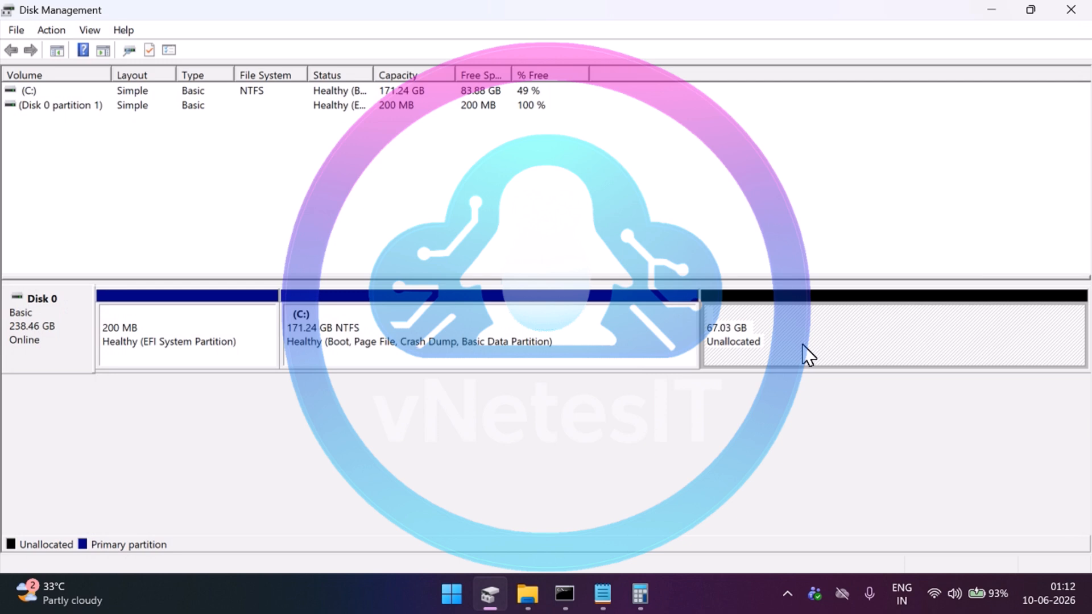
right_click(809, 355)
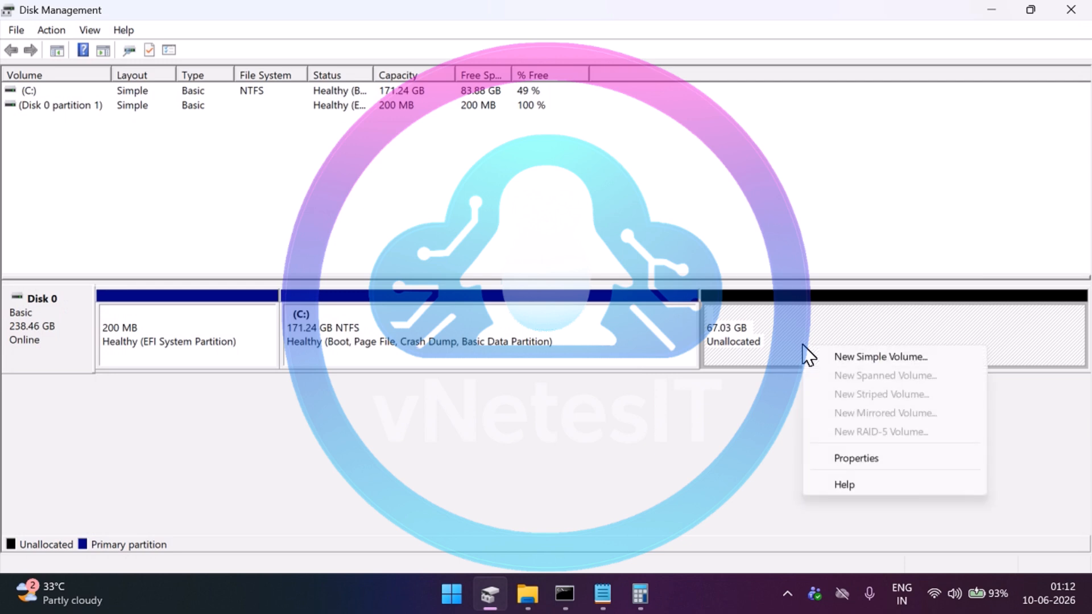
click(834, 362)
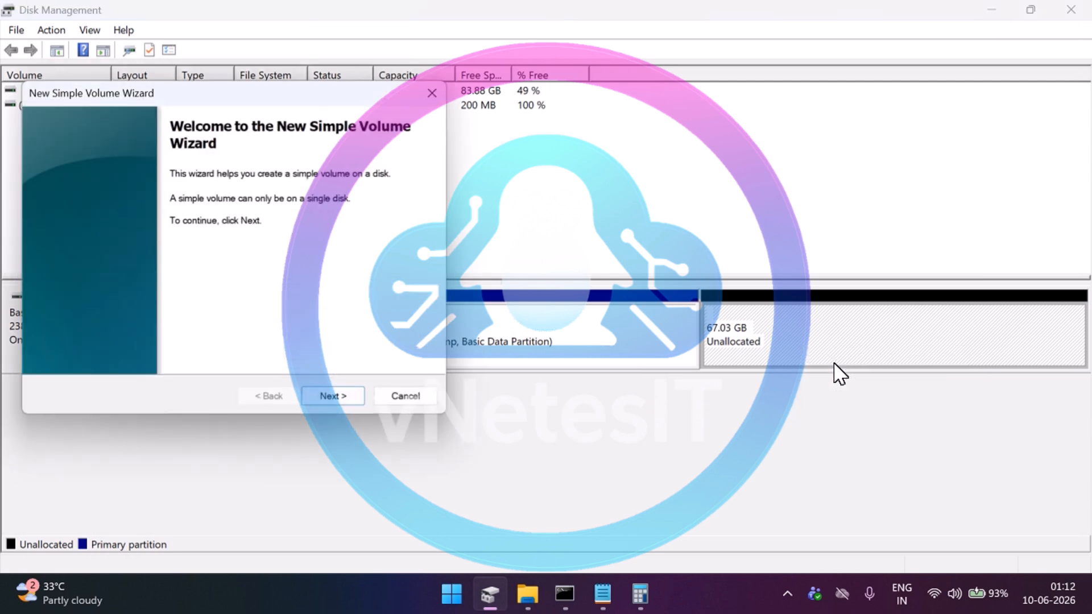
click(343, 396)
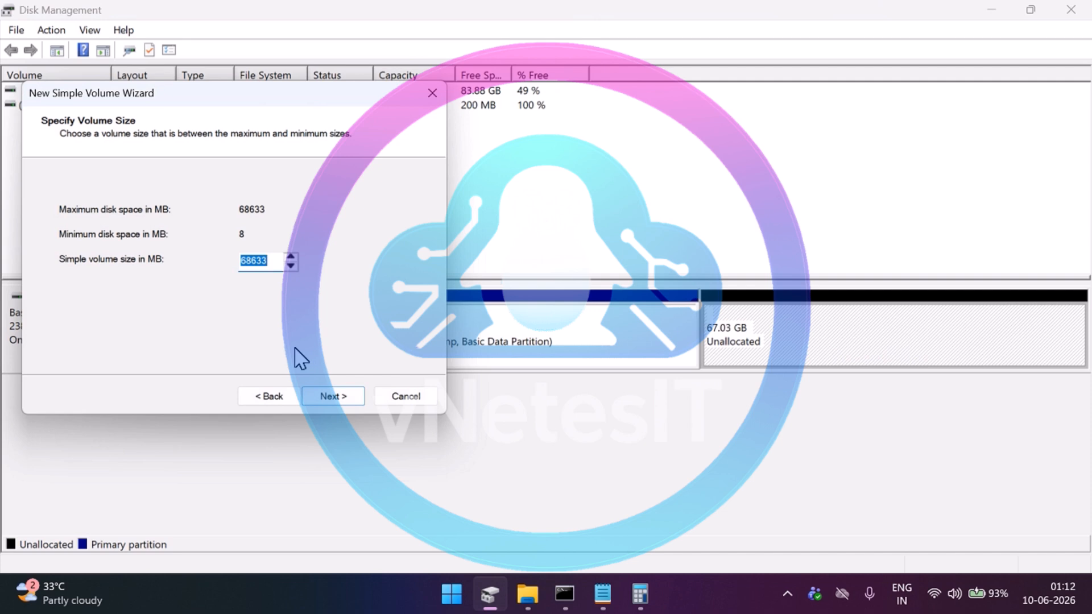
text(1024)
click(343, 396)
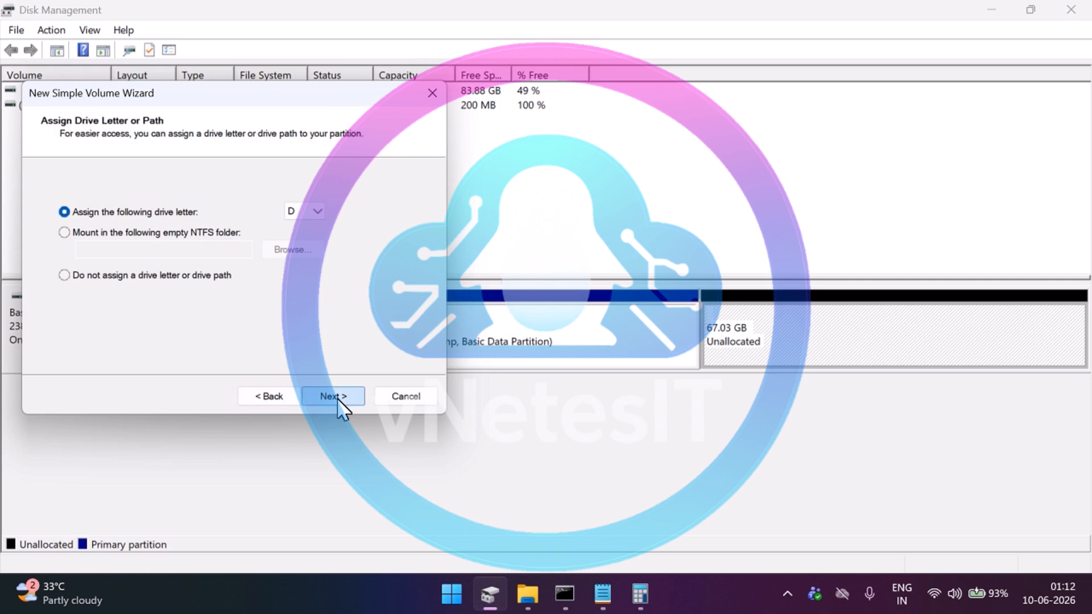
click(337, 398)
click(337, 398)
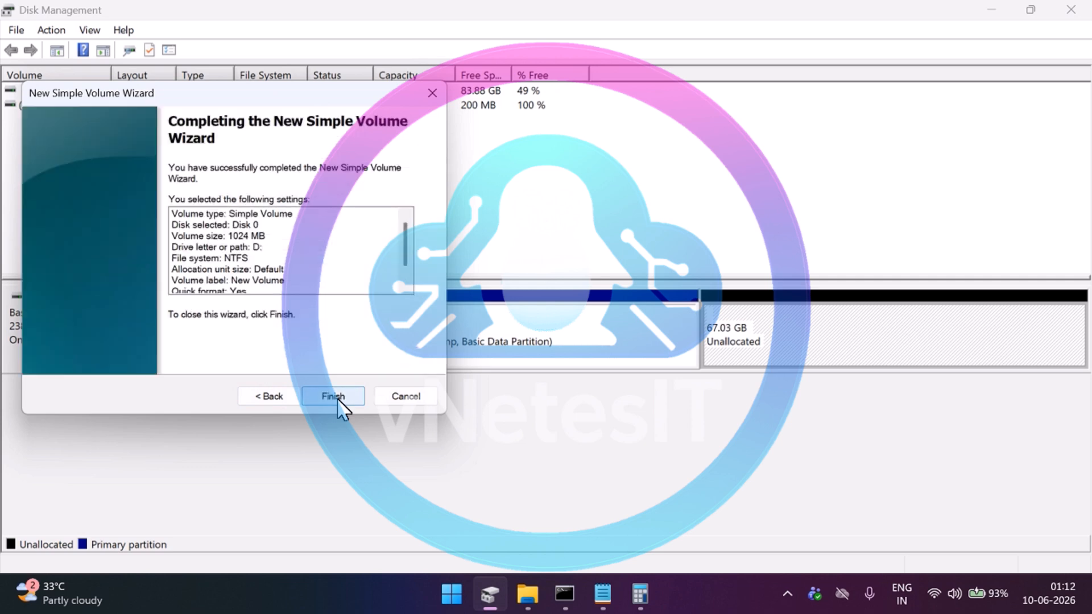
click(336, 397)
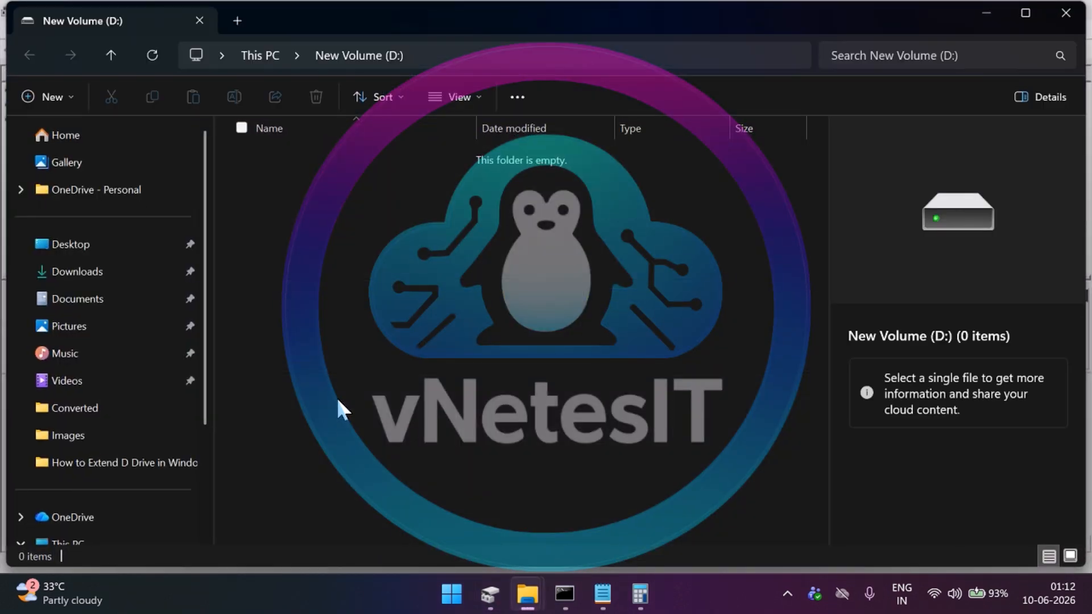
click(1052, 16)
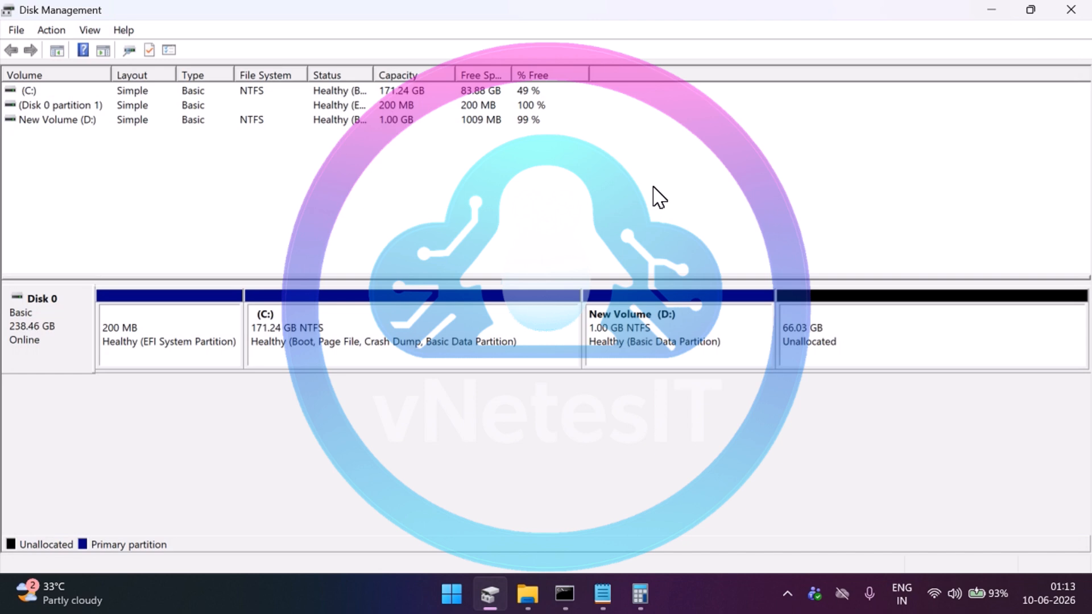
Step: Switch to the DiskPart Command Prompt, list the partitions and select partition 4
mouse_move(567, 608)
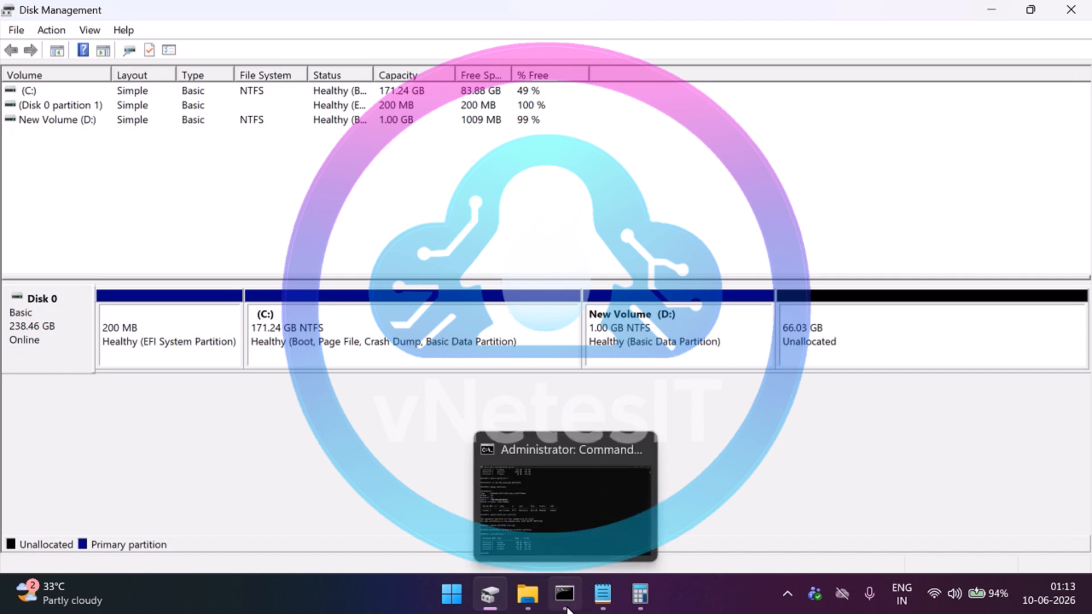
click(572, 509)
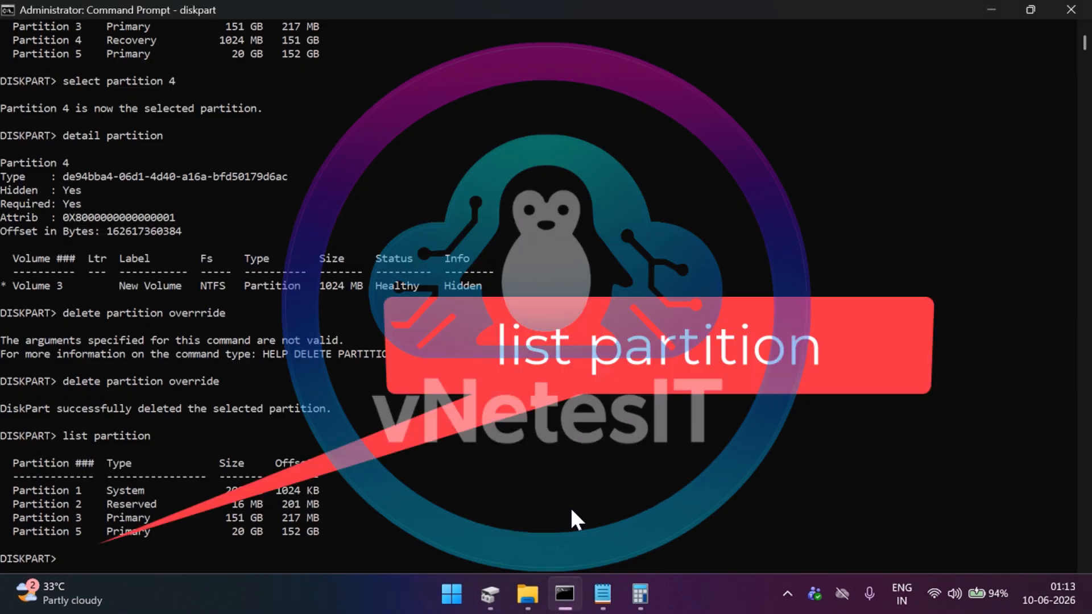
text(list partition)
key(Return)
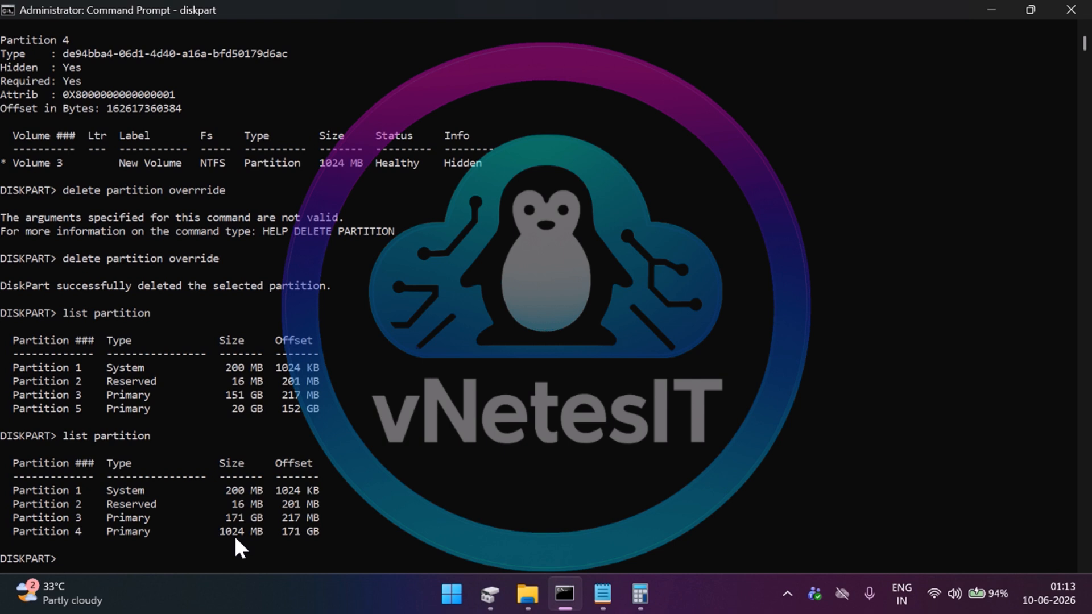
text(sel)
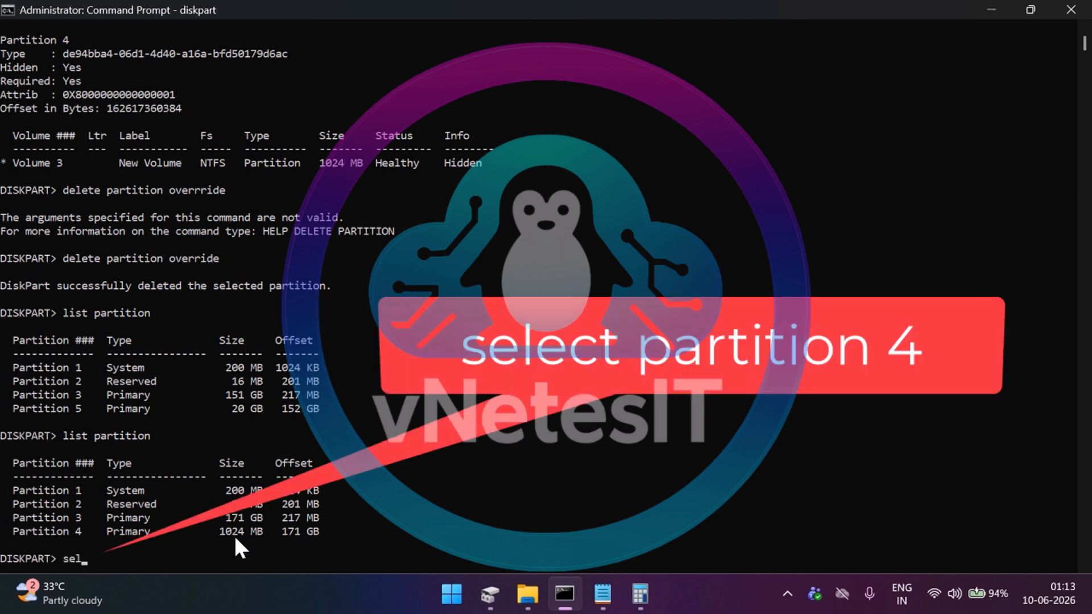
text(ect partition 4)
key(Return)
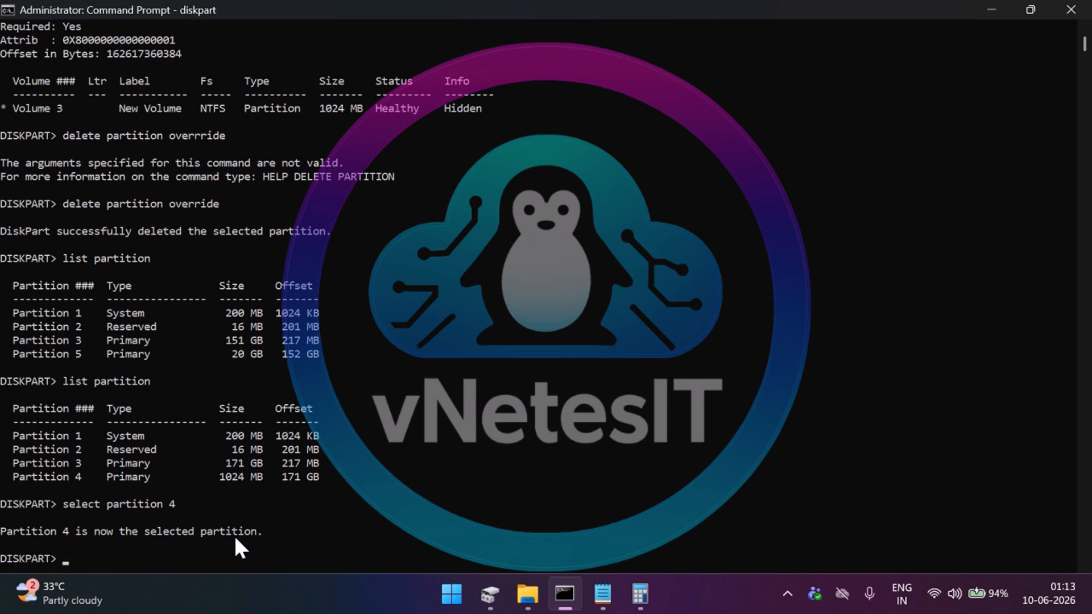
text(set id=)
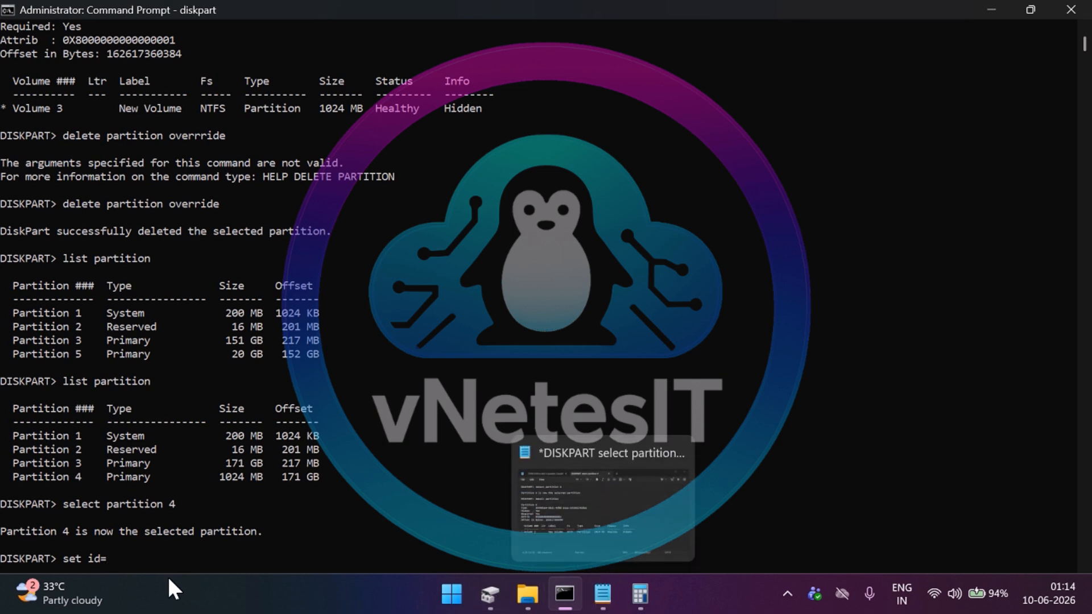
click(60, 558)
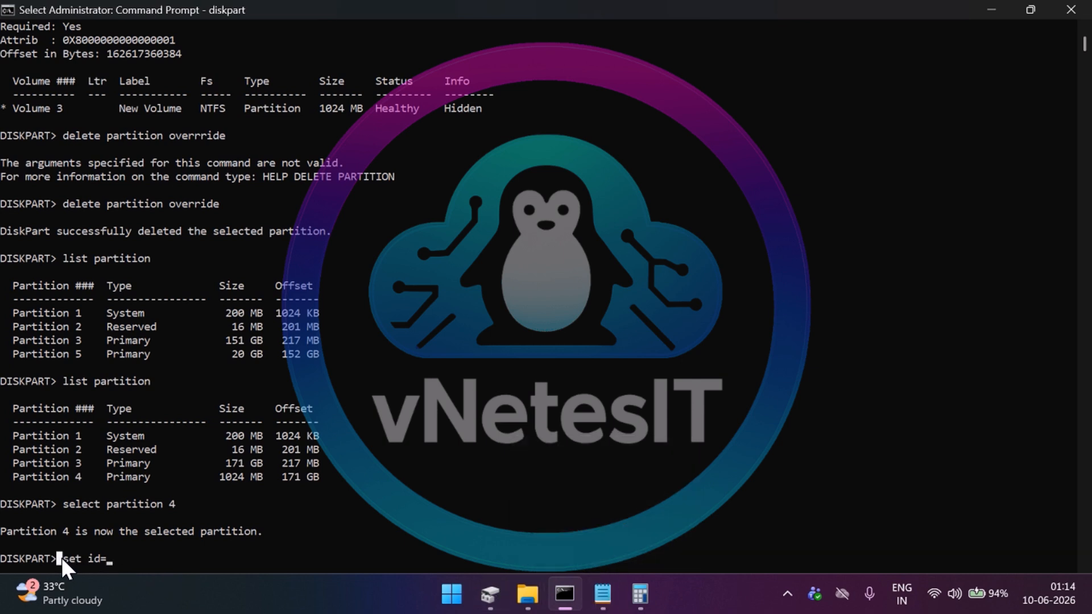
right_click(106, 556)
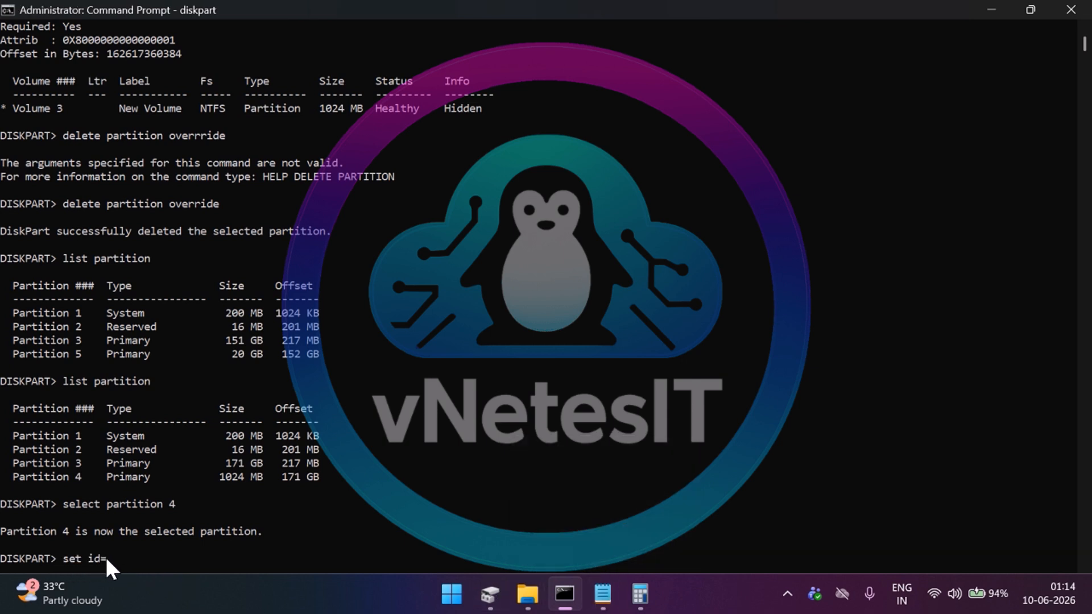
Step: In the Notepad partition notes, add the line set id=de94bba4-06d1-4d40-a16a-bfd50179d6ac below the volume table, using the recorded Type value
click(610, 602)
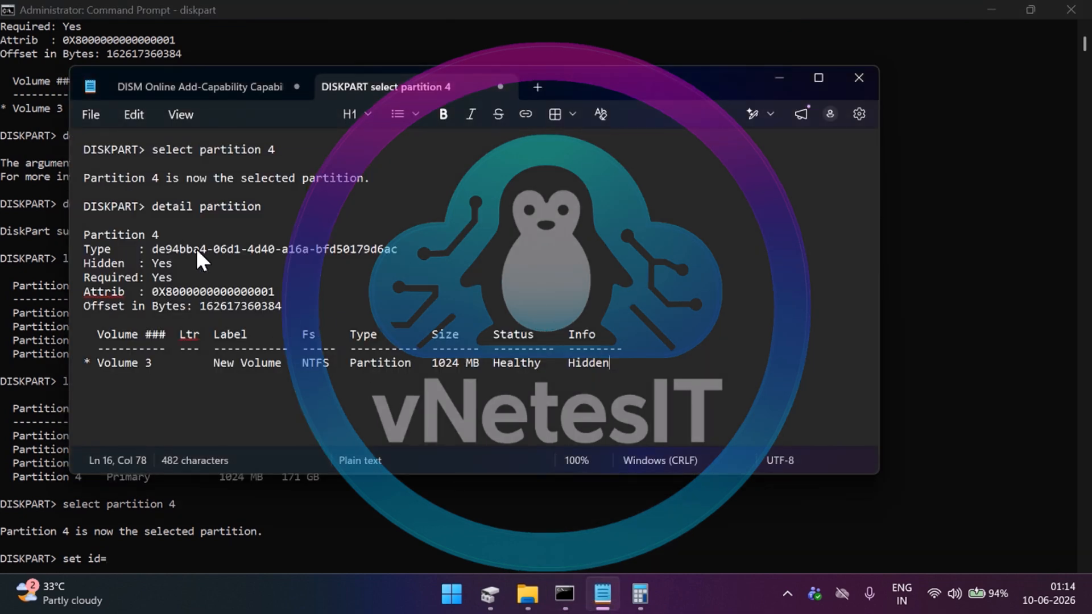
key(Return)
key(Return)
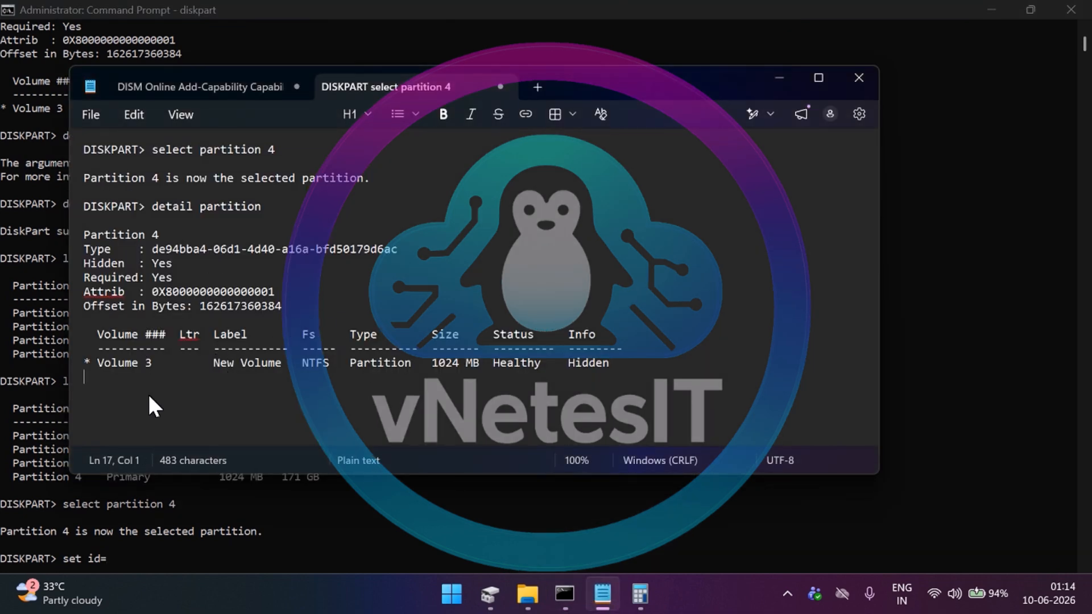
text(set id=)
drag(153, 251, 401, 249)
key(ctrl+c)
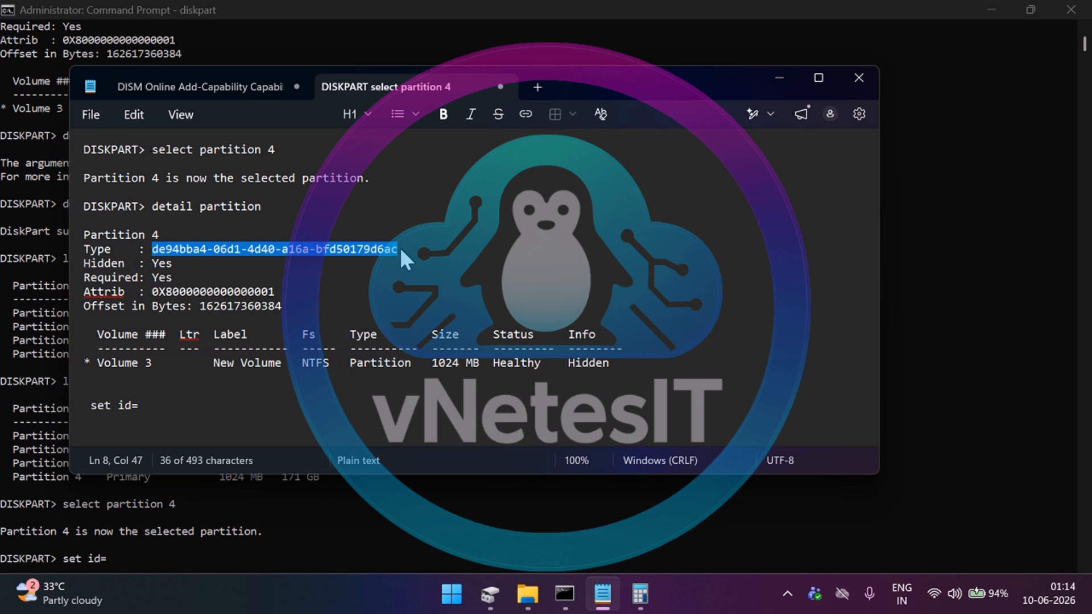
click(153, 405)
key(ctrl+v)
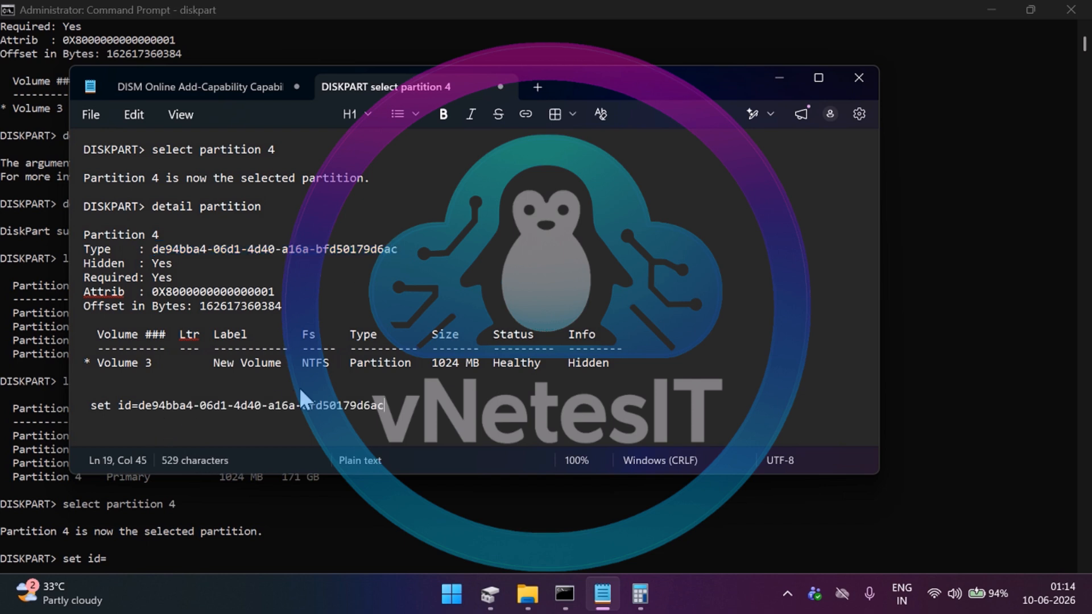
key(Return)
key(Up)
key(Right)
key(BackSpace)
key(Down)
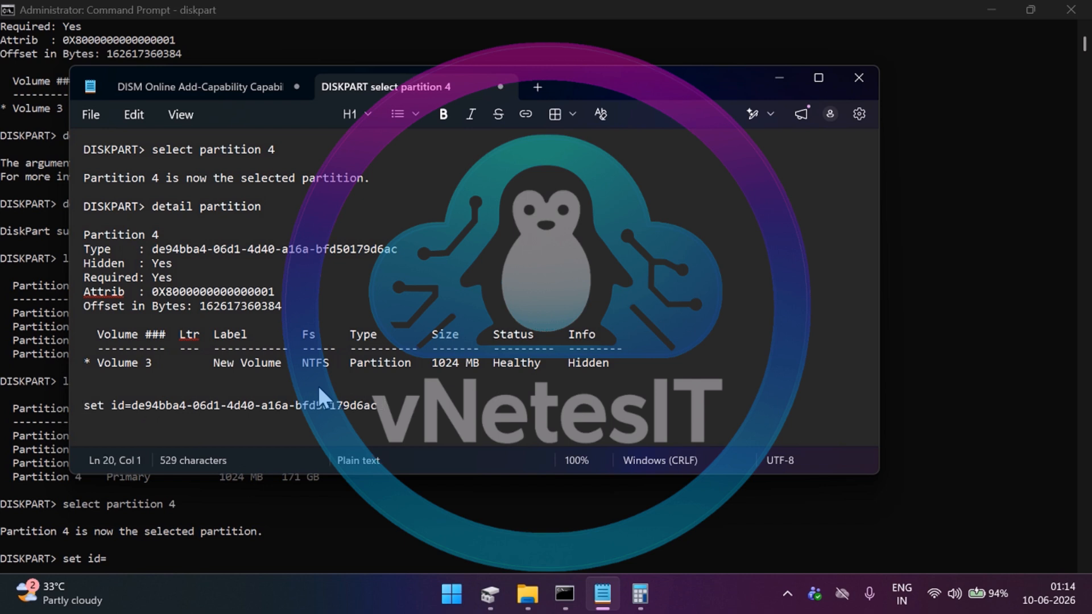
text(gpt attributes)
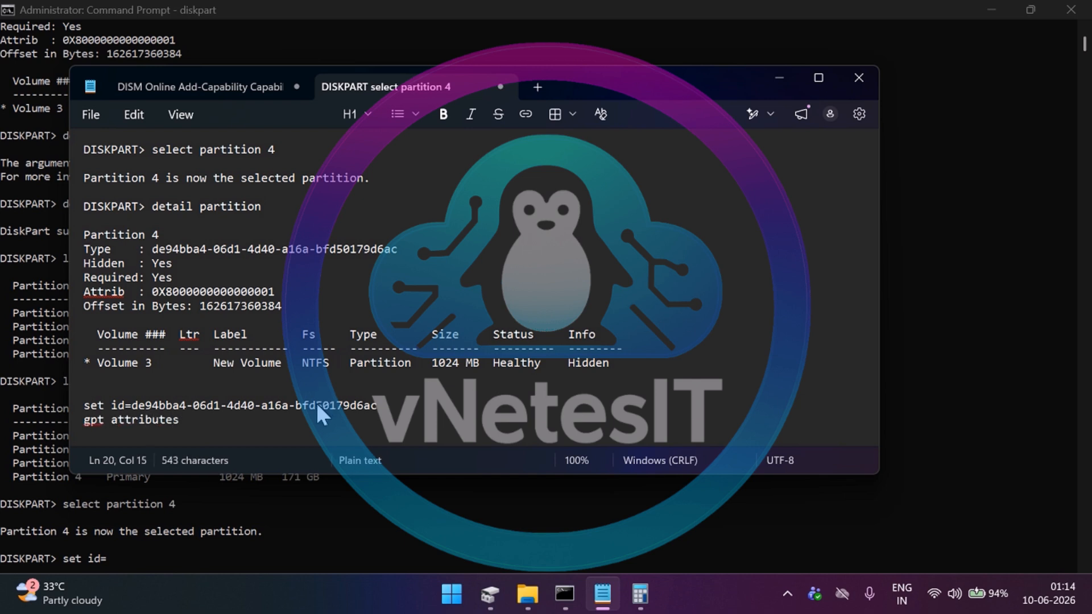
text(=)
drag(151, 291, 287, 288)
key(shift+Left)
key(ctrl+c)
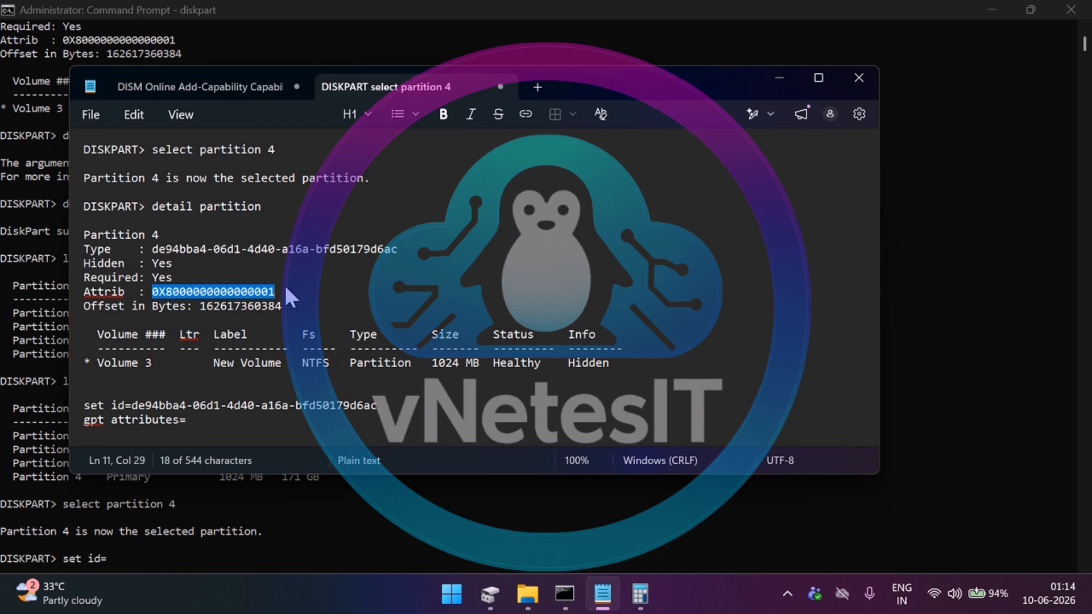
click(199, 414)
key(ctrl+v)
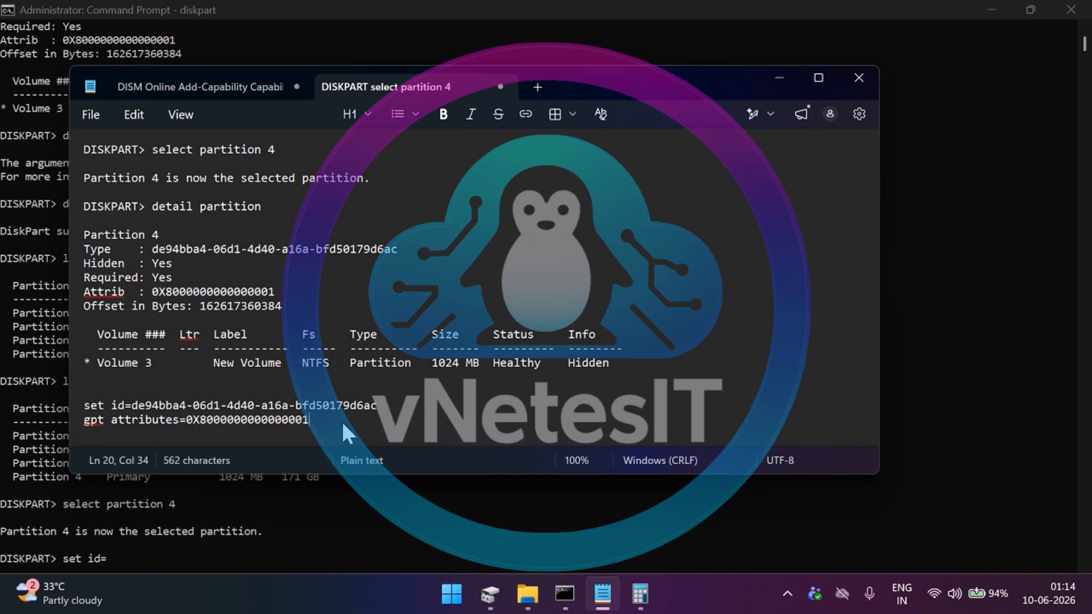
Step: Copy the set id command from Notepad and run it in DiskPart in place of the partly entered command
drag(394, 403, 76, 408)
key(ctrl+c)
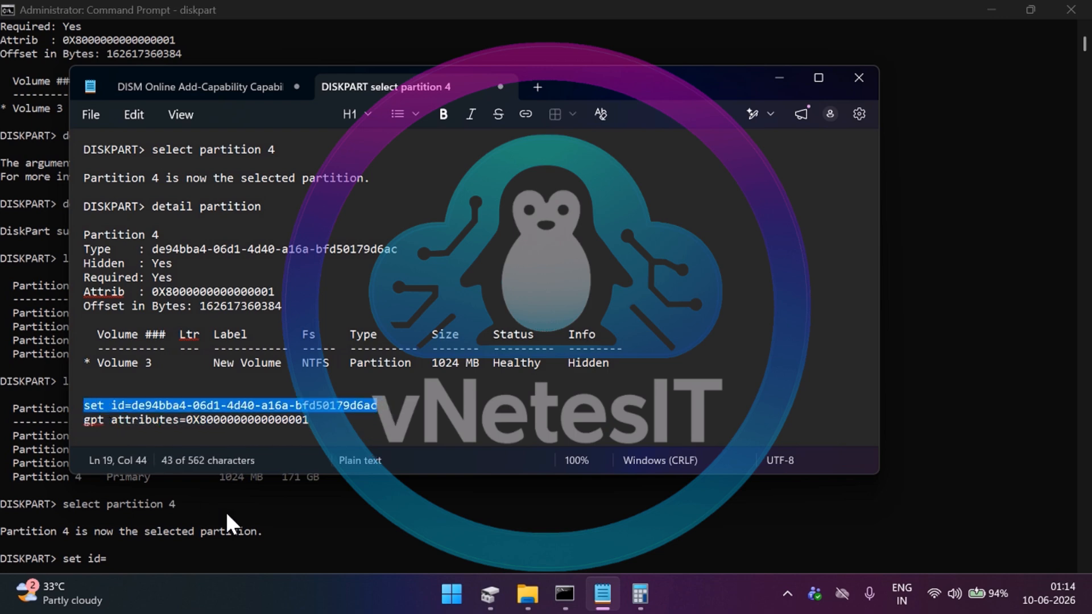
click(300, 547)
key(BackSpace)
key(BackSpace)
key(BackSpace)
key(BackSpace)
key(BackSpace)
key(BackSpace)
key(BackSpace)
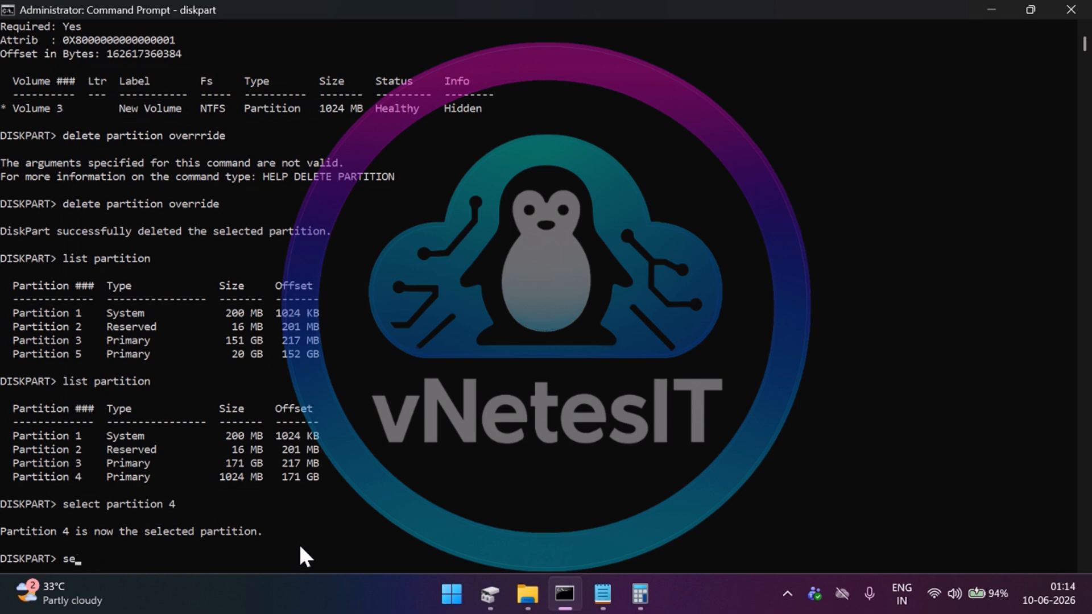
key(ctrl+v)
key(Return)
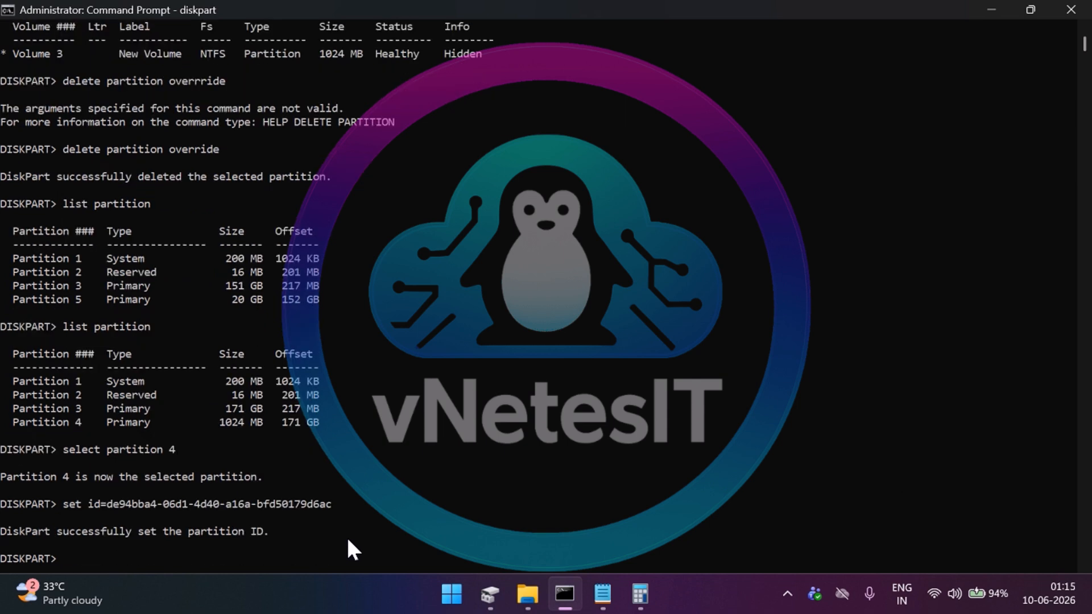
key(alt+Tab)
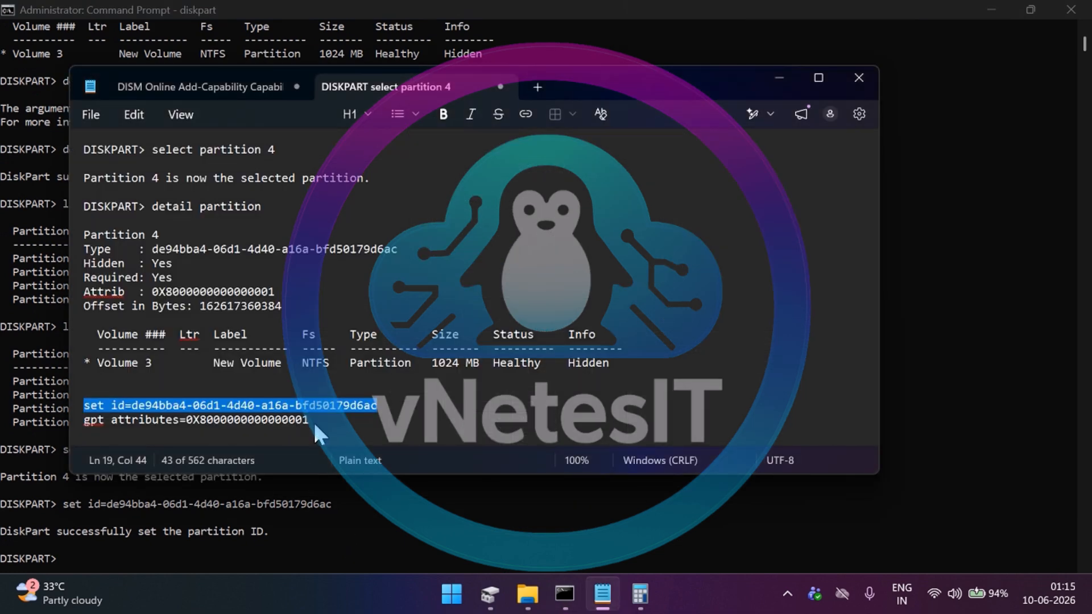
drag(316, 420, 84, 422)
key(ctrl+c)
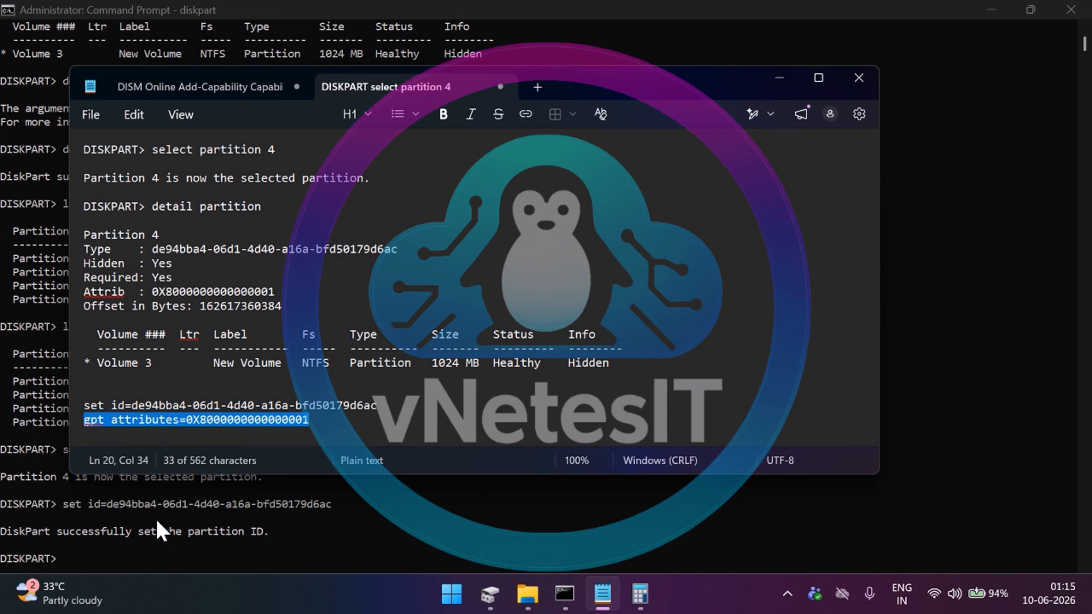
click(175, 534)
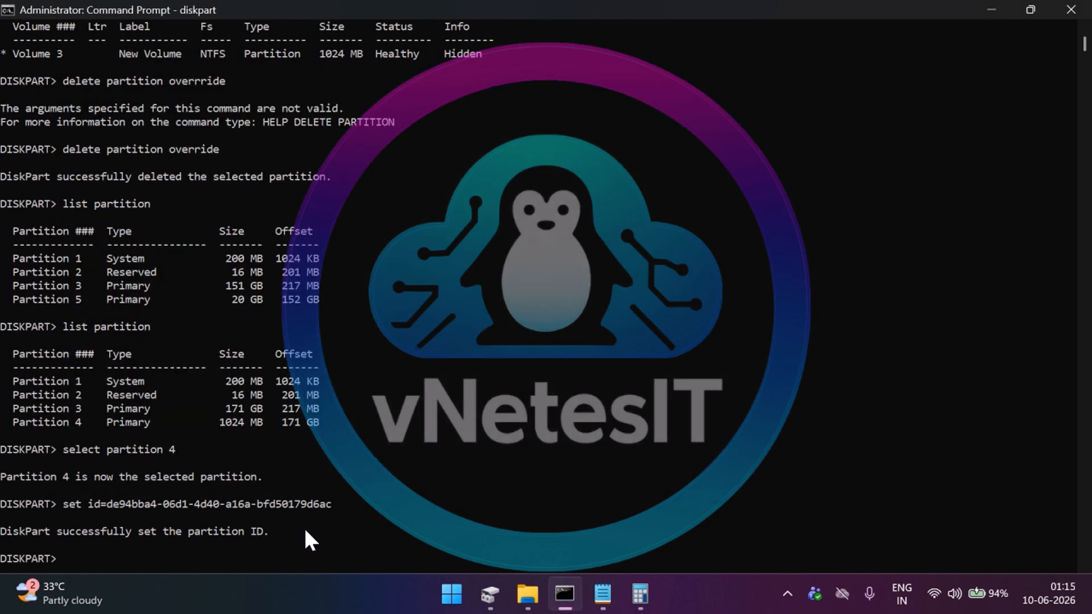
key(ctrl+v)
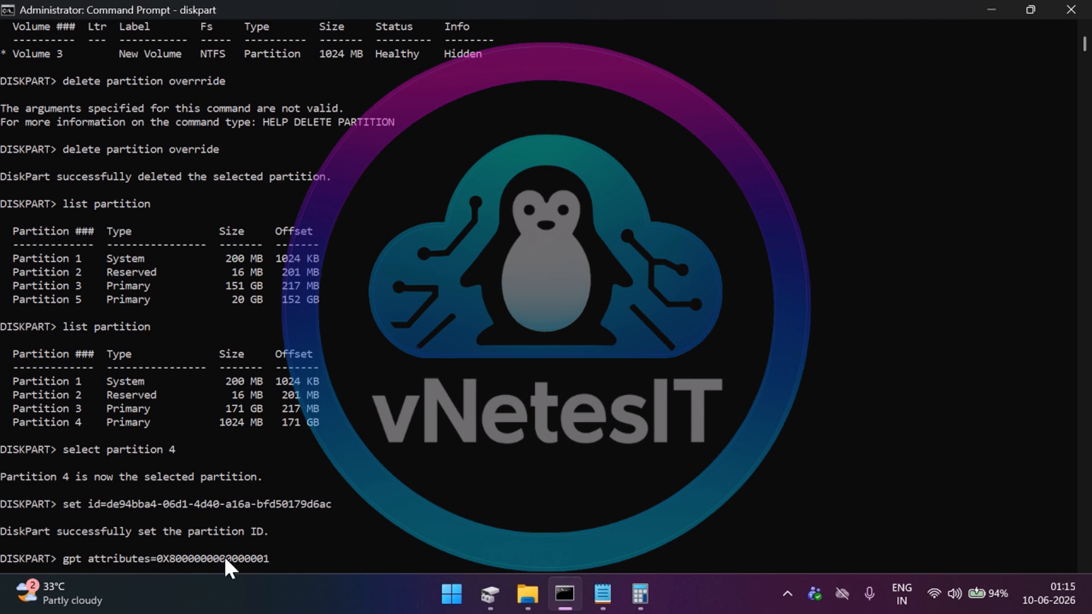
key(Return)
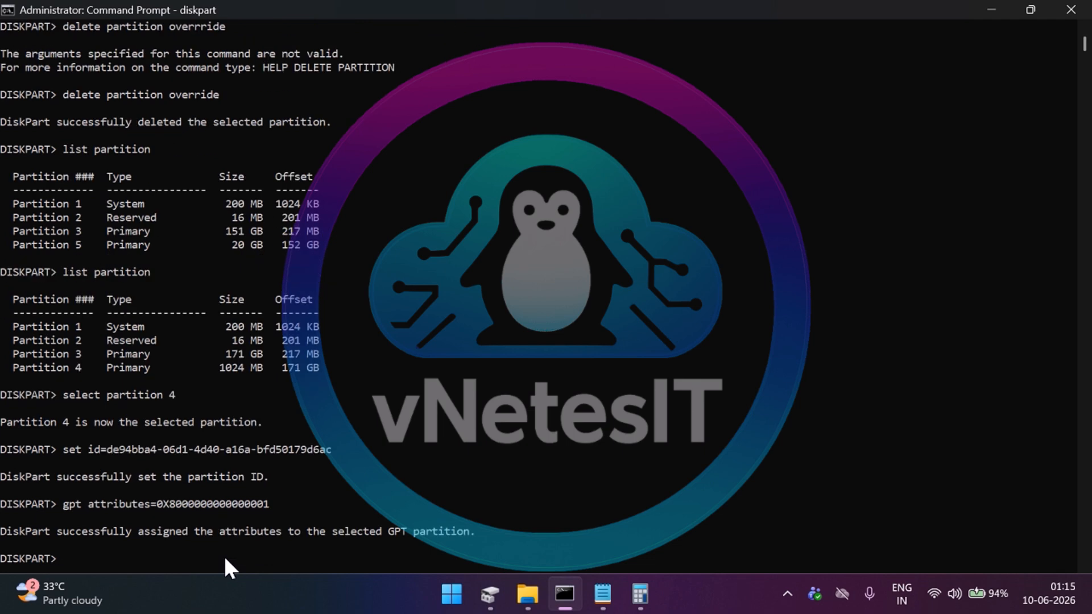
Step: Check the recovery partition in Disk Management, and switch to File Explorer to examine the drives under This PC
key(alt+Tab)
key(Tab)
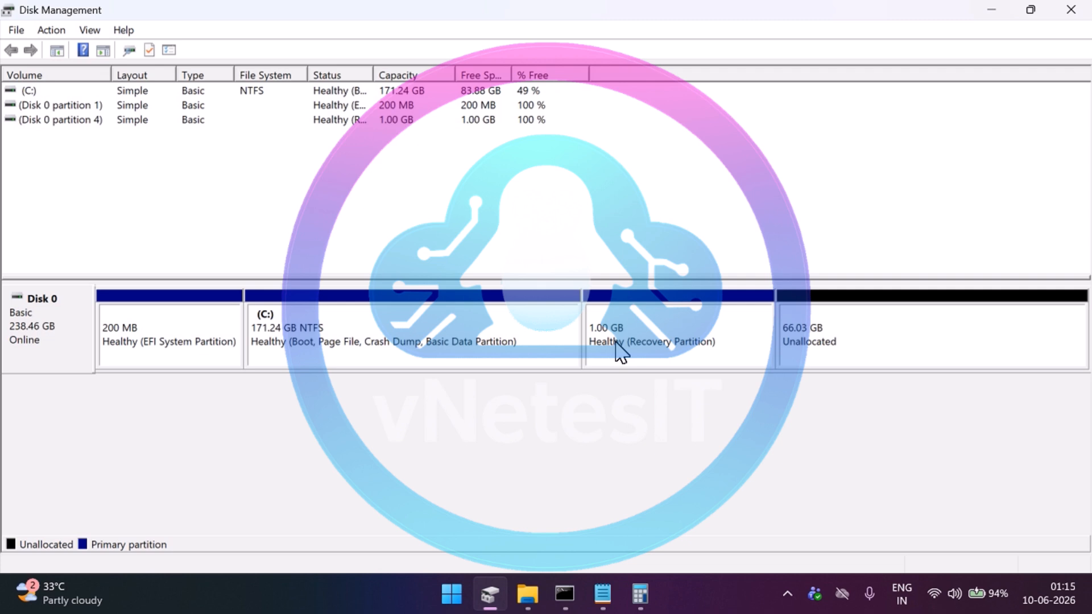
key(alt+Tab)
key(Tab)
key(Tab)
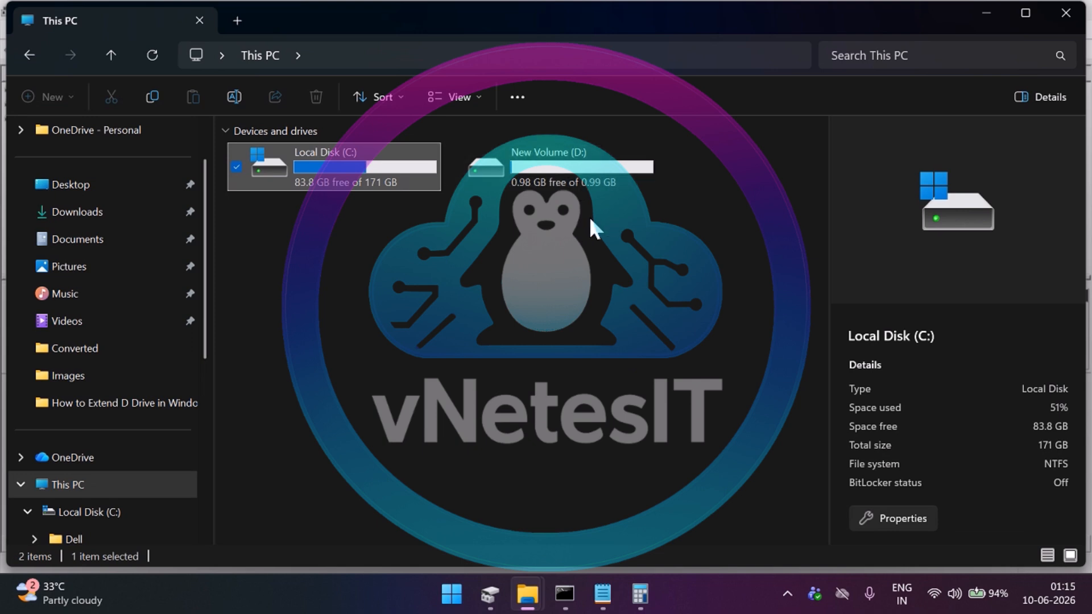
Step: Switch back to the DiskPart Command Prompt, list the volumes and select volume D
key(alt+Tab)
key(Tab)
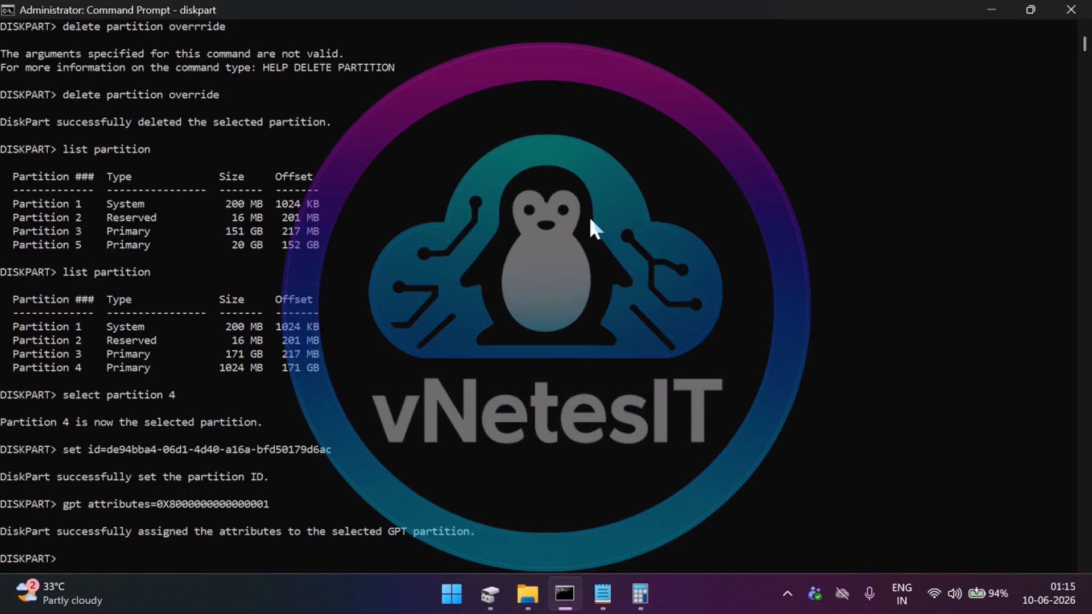
text(list volume)
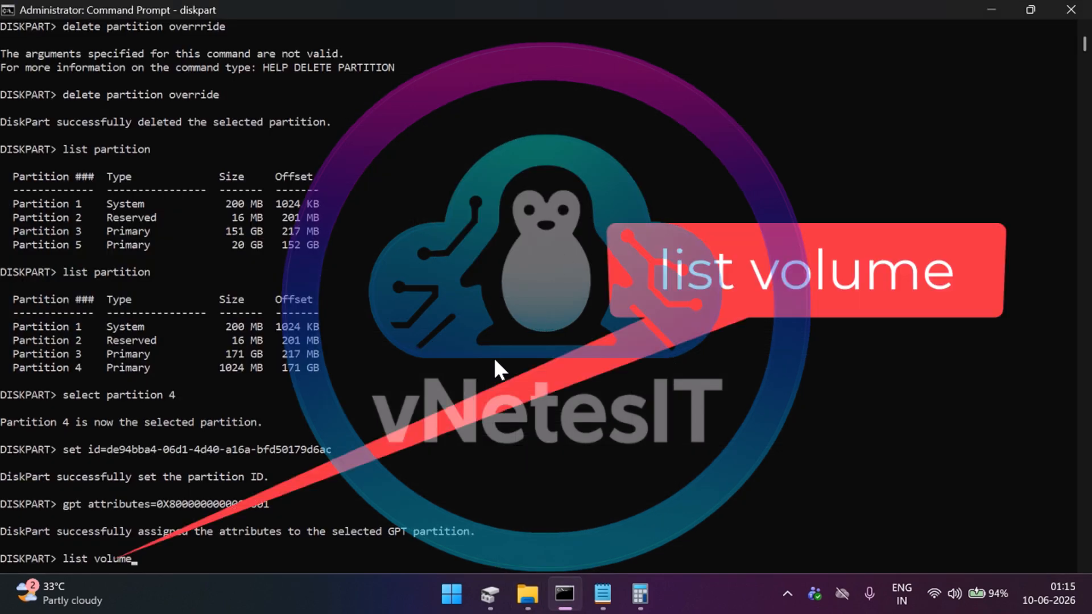
key(Return)
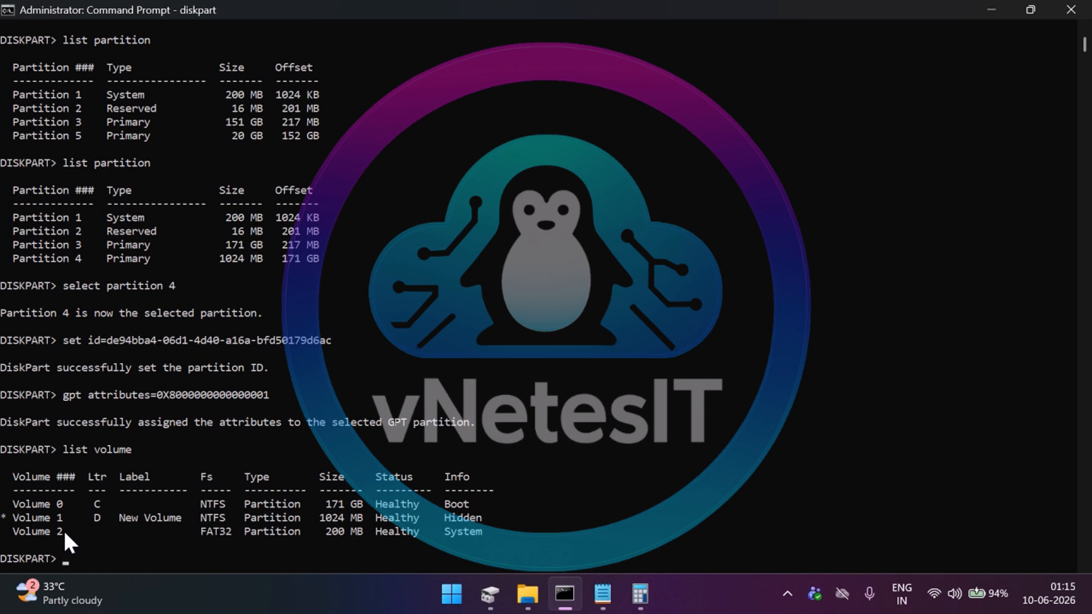
text(ct volume)
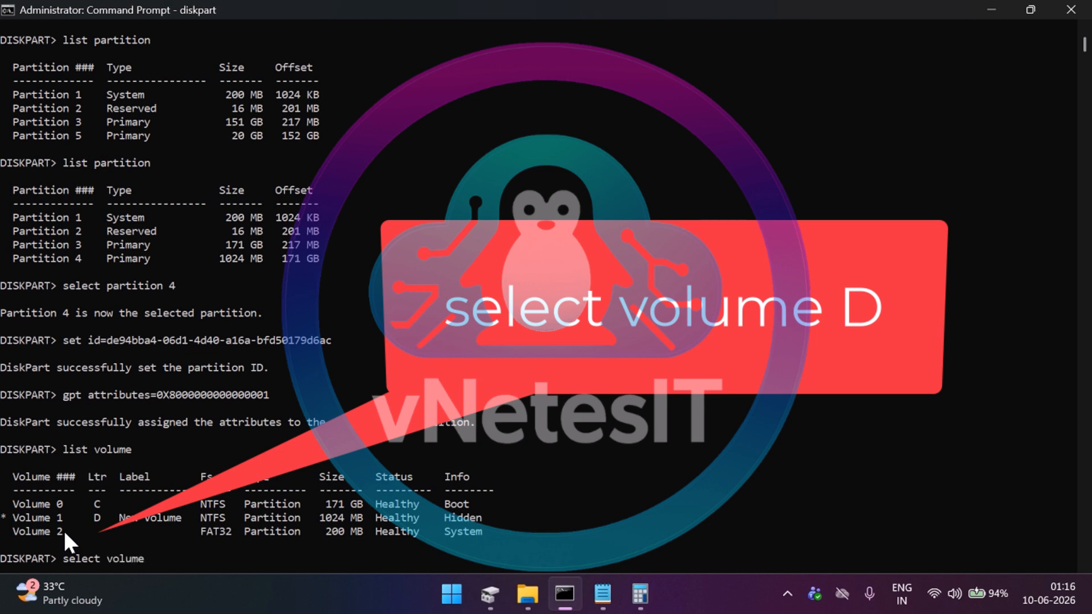
text( D)
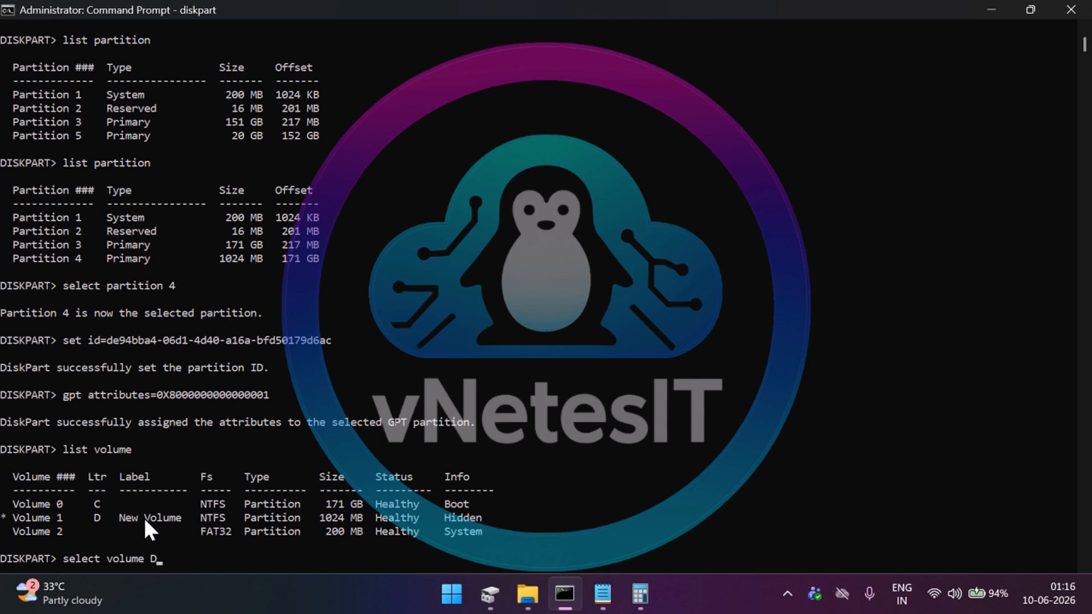
key(Return)
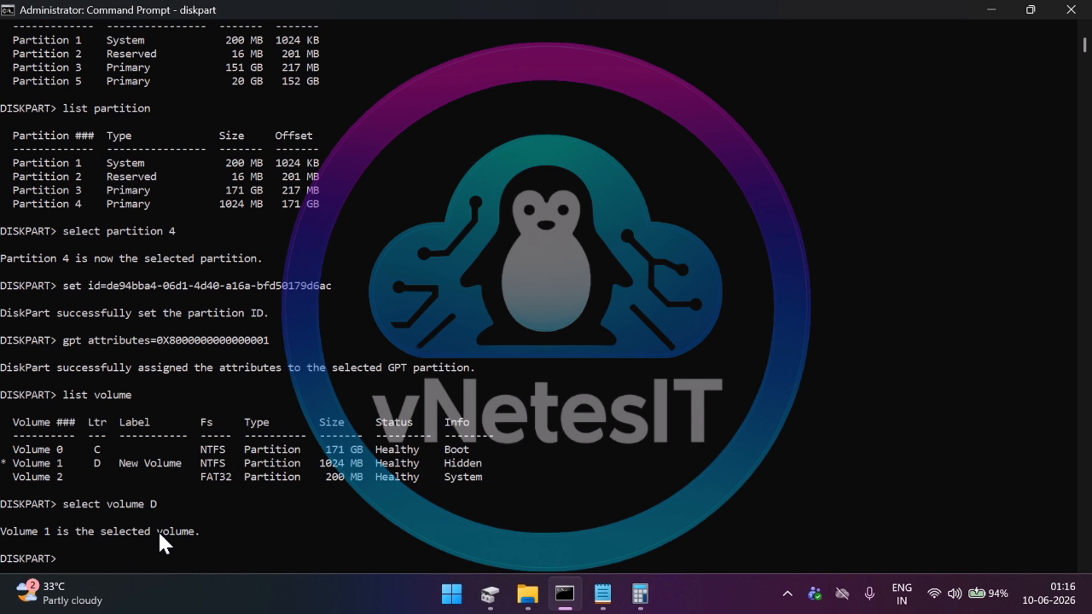
Step: Remove the drive letter from the selected volume with remove letter=D
text(remove let)
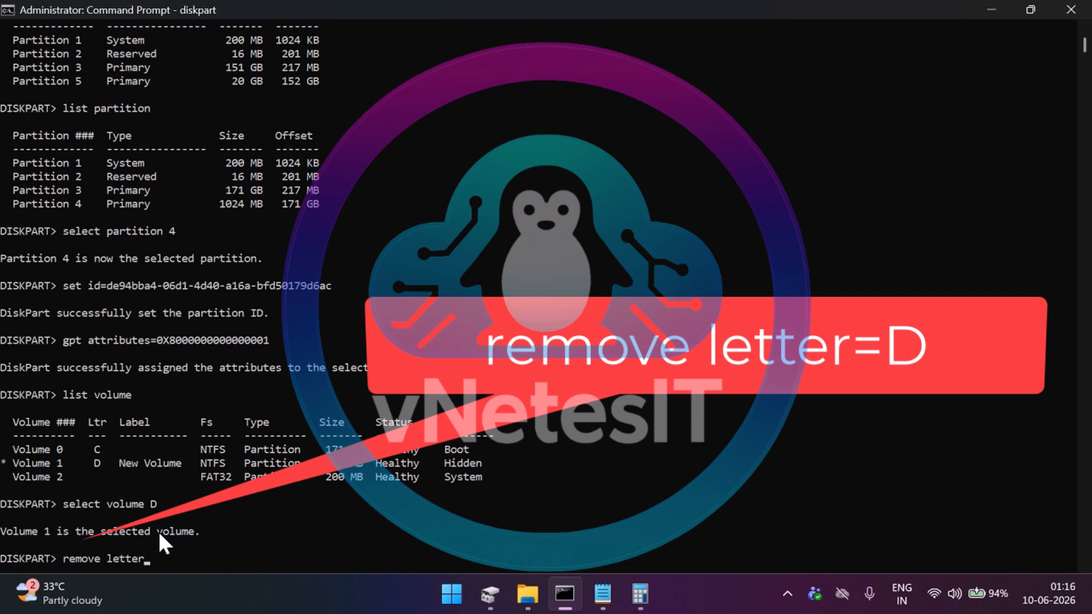
text(ter=)
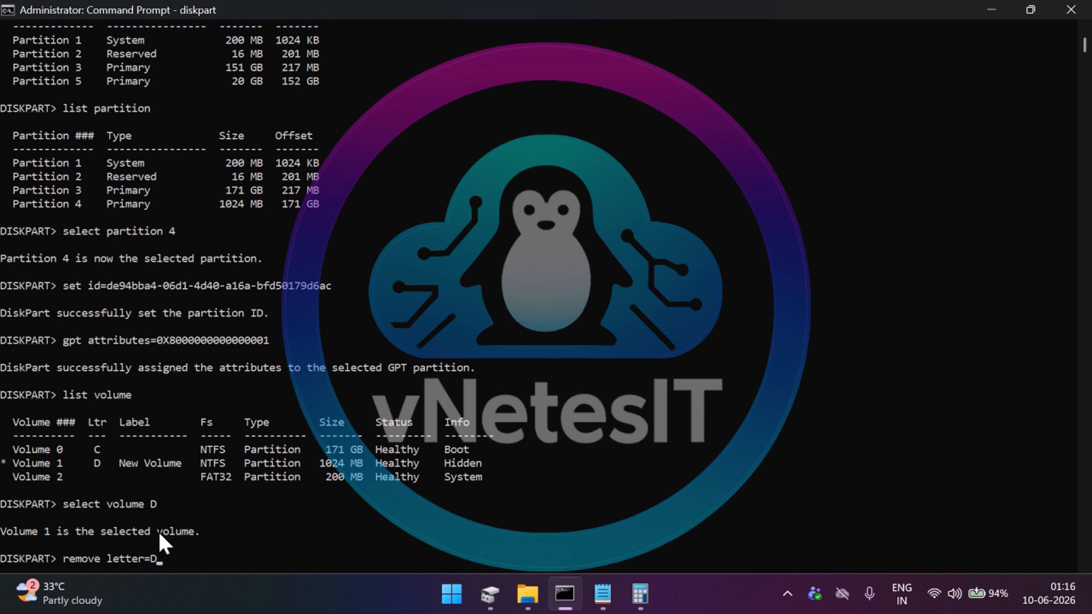
text(D)
key(Return)
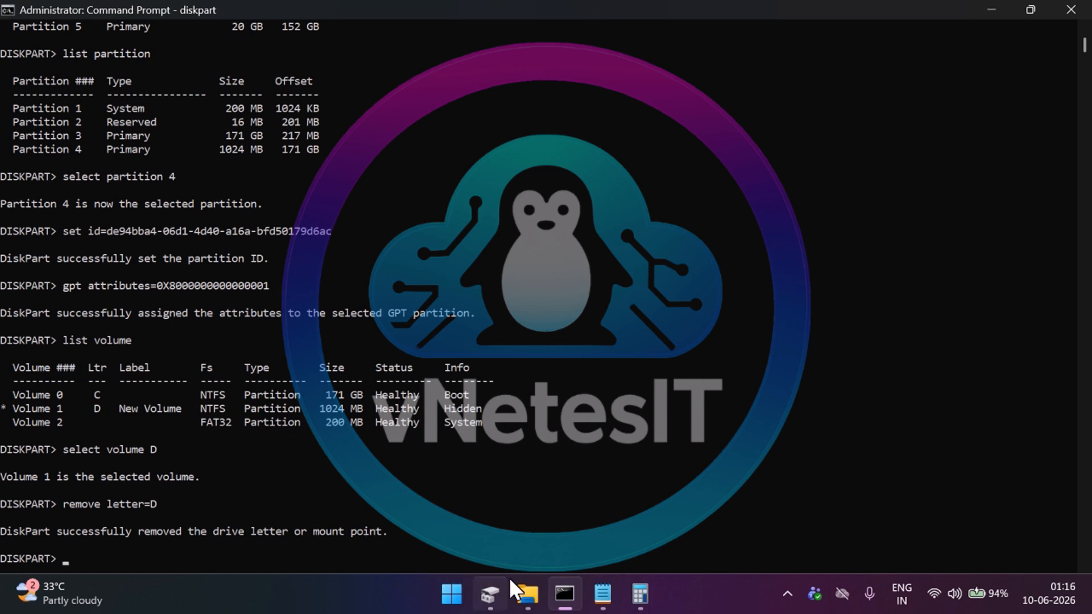
Step: Review the drives under This PC in File Explorer, then minimize it and check the disk layout in Disk Management
mouse_move(528, 595)
click(596, 529)
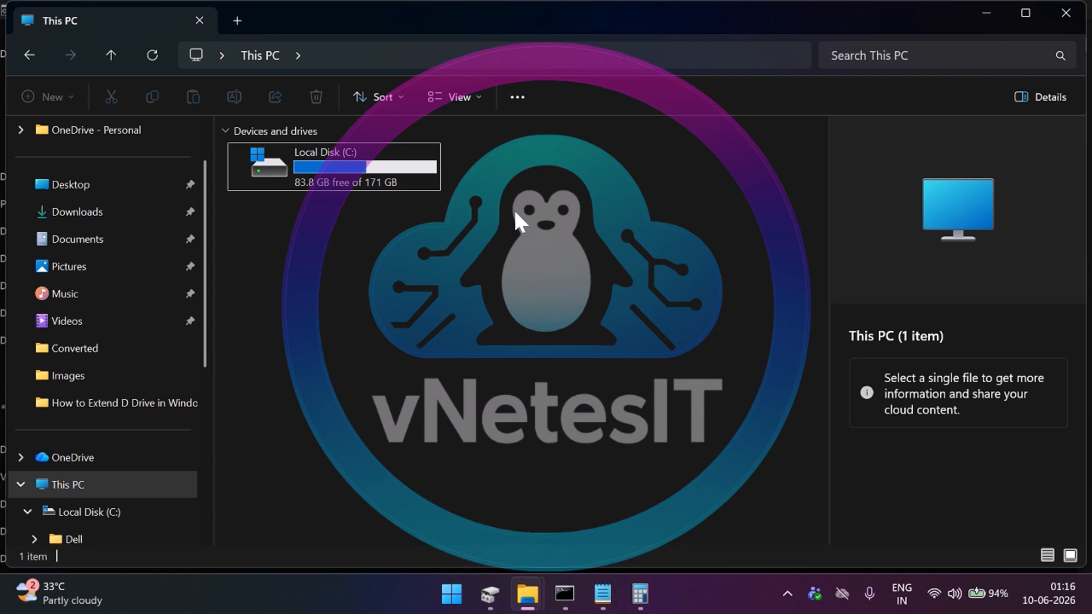
click(979, 14)
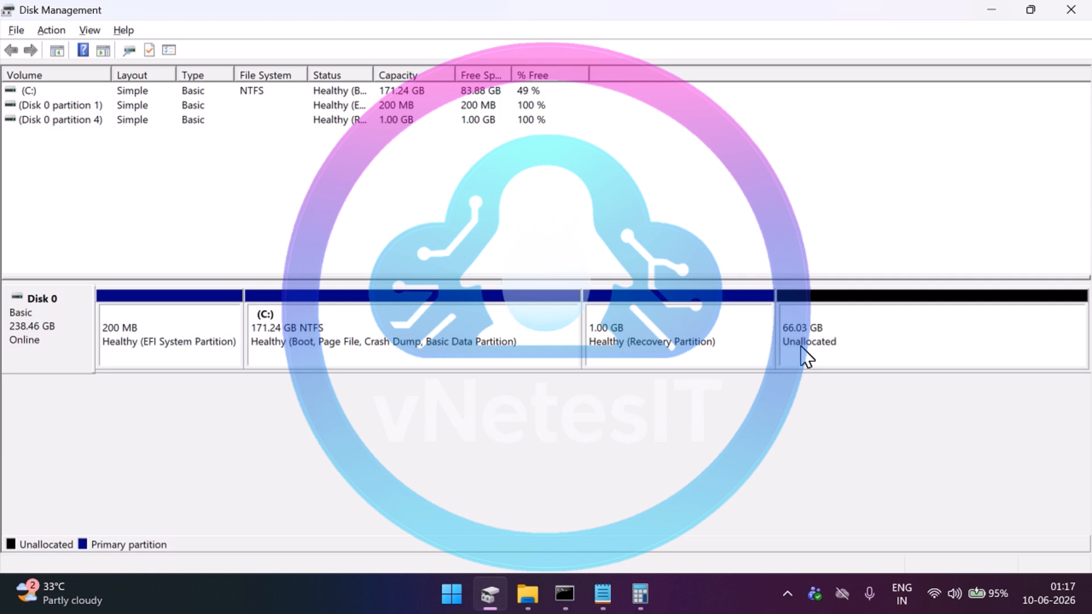
Step: Switch back to the Command Prompt and exit DiskPart
key(alt+Tab)
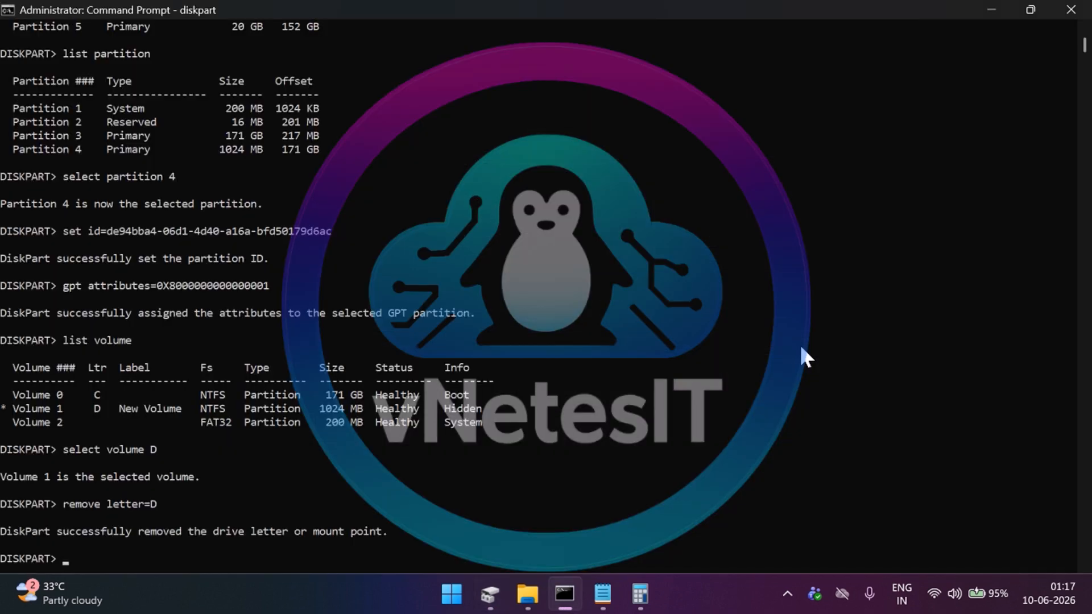
text(exit)
key(Return)
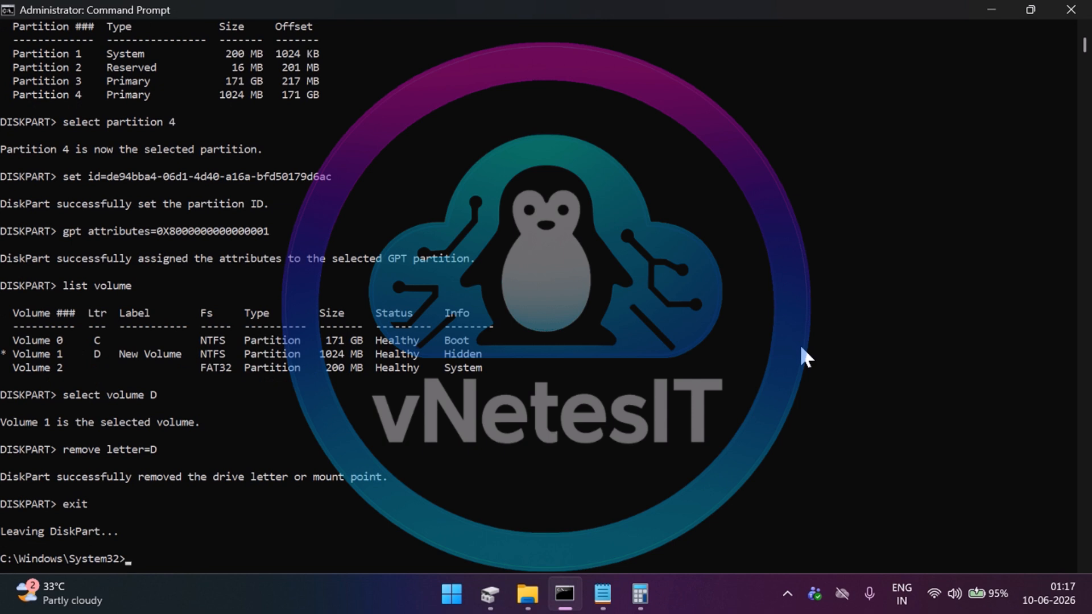
Step: Enable the Windows Recovery Environment by running reagentc /enable
text(re)
text(agent)
text(c)
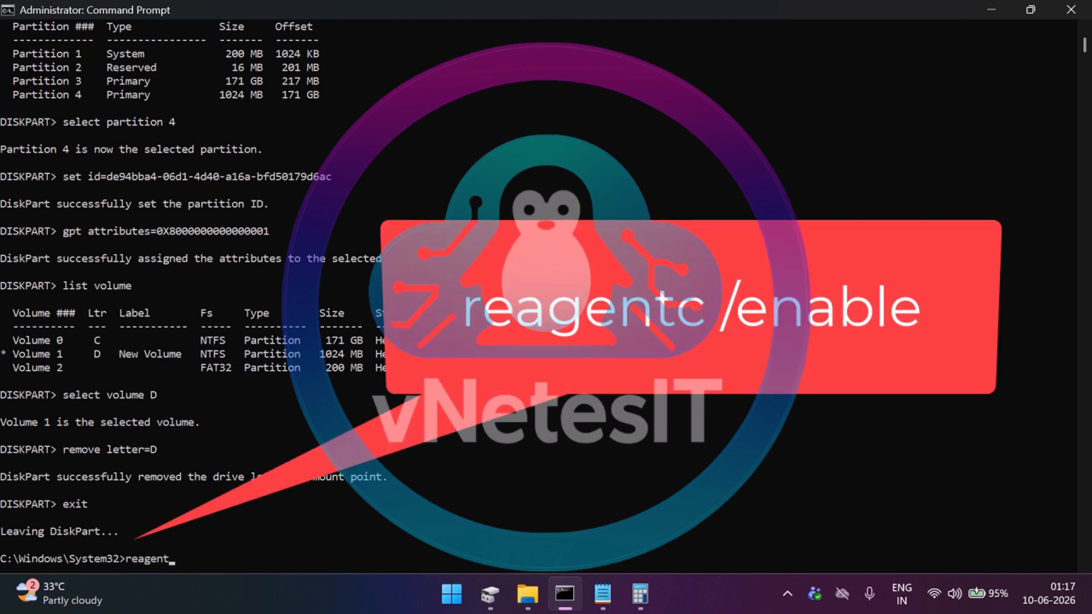
text( /enable)
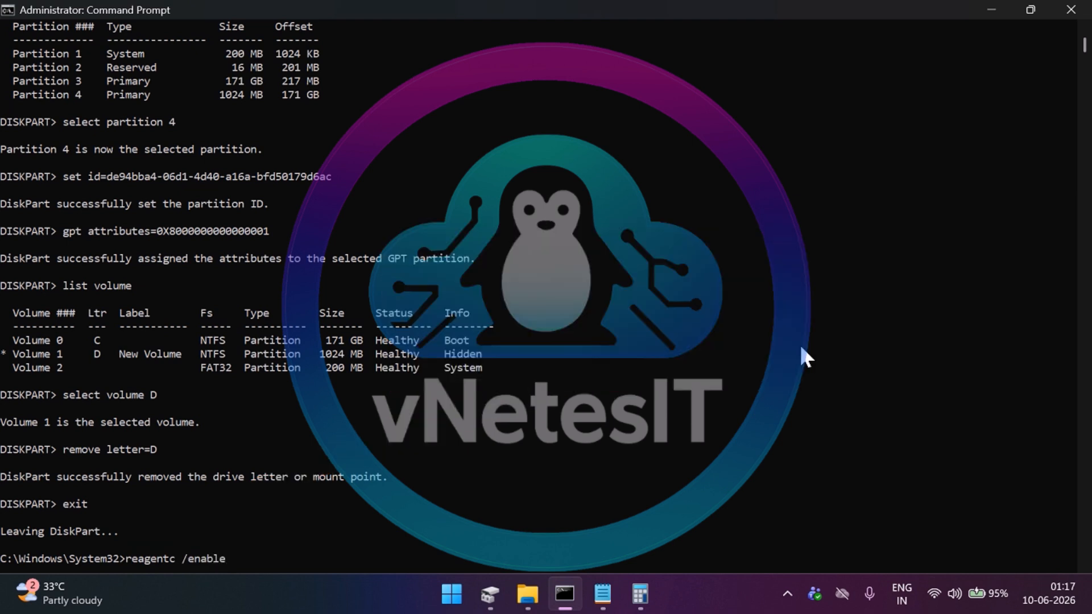
key(Return)
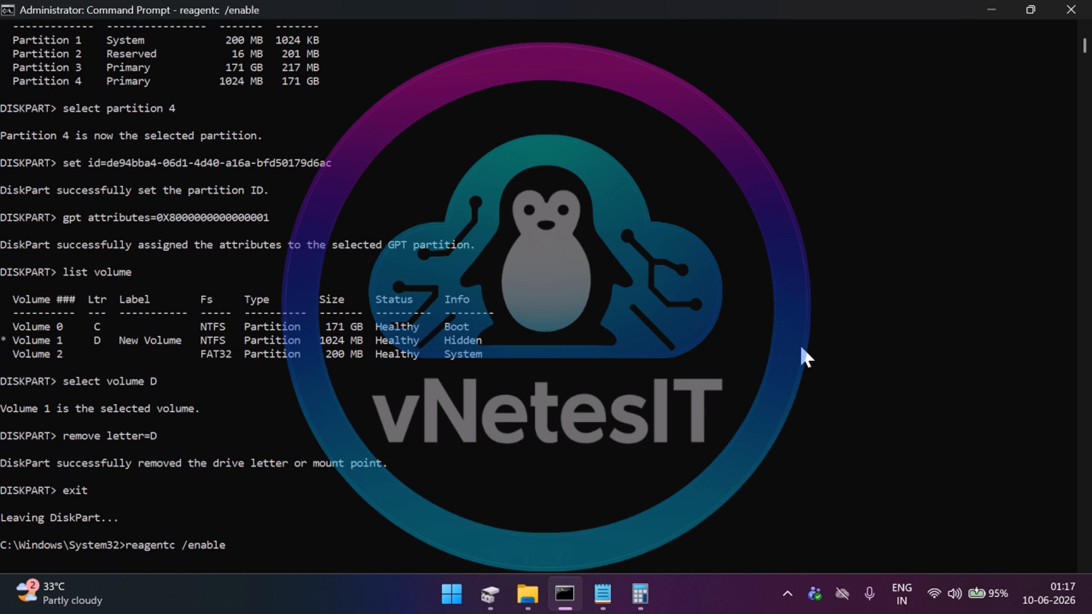